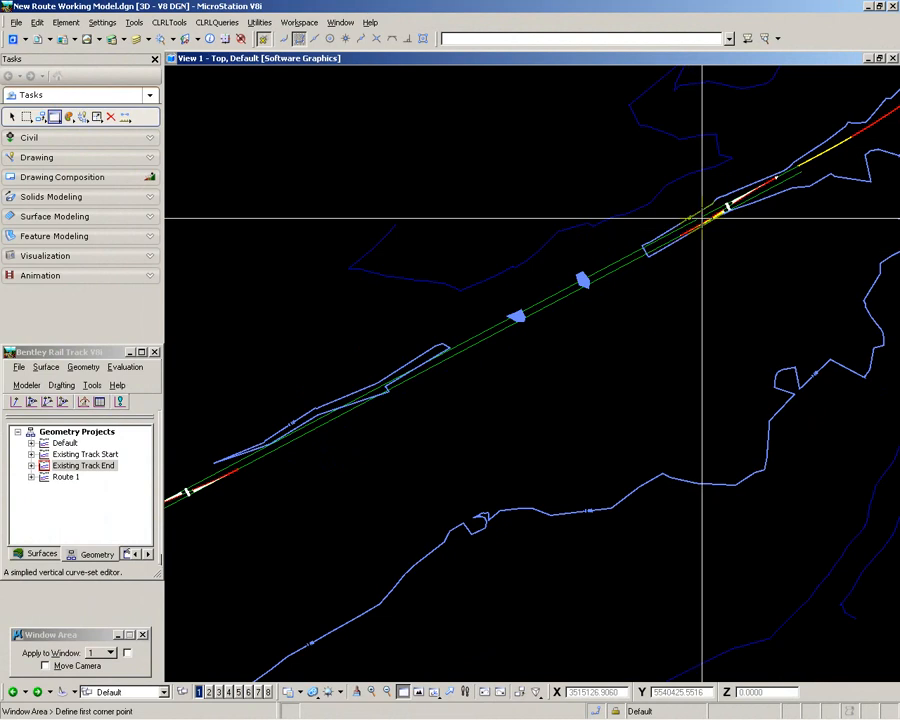
Examine the whole route and the existing track at its far eastern end.
click(420, 692)
click(402, 692)
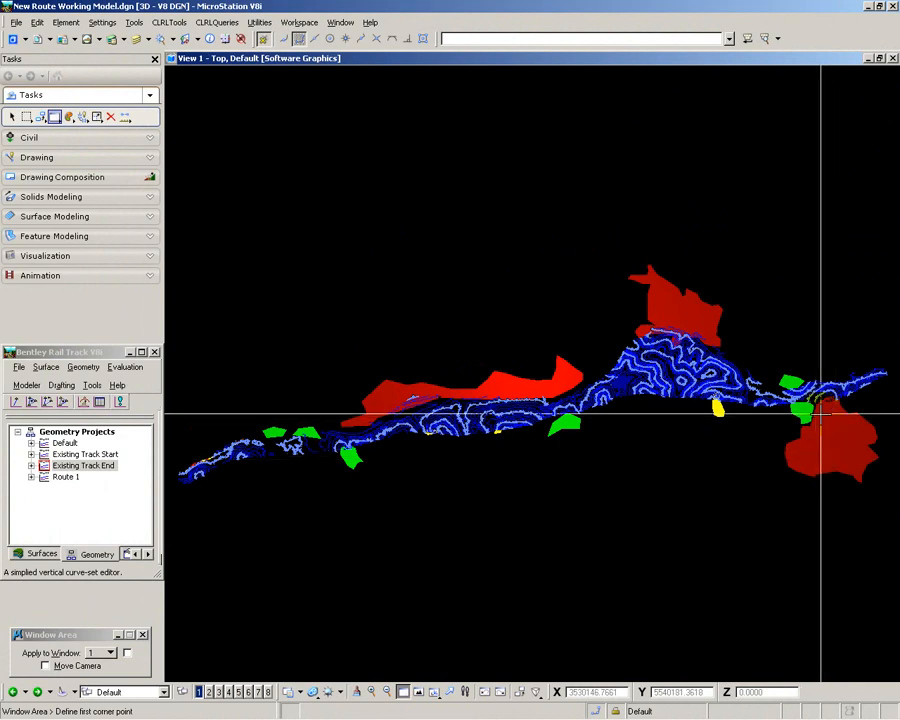
click(821, 410)
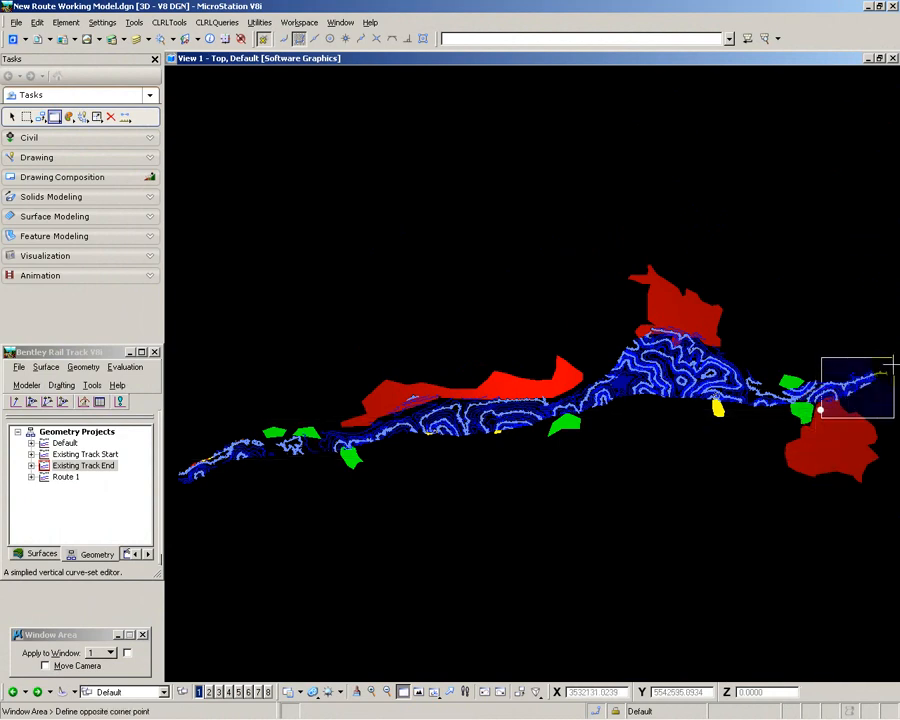
click(892, 359)
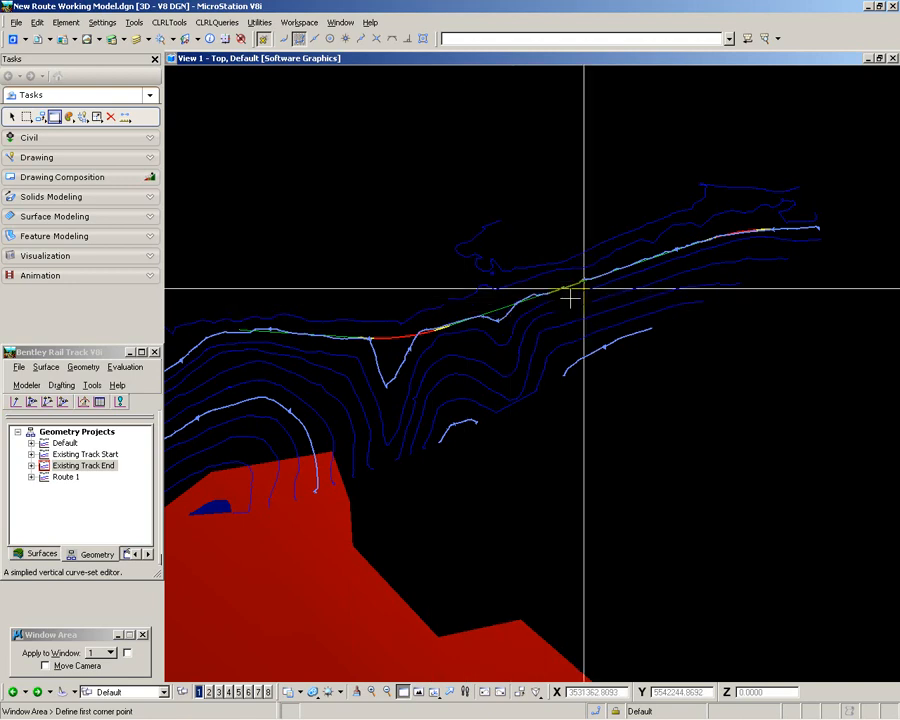
click(419, 692)
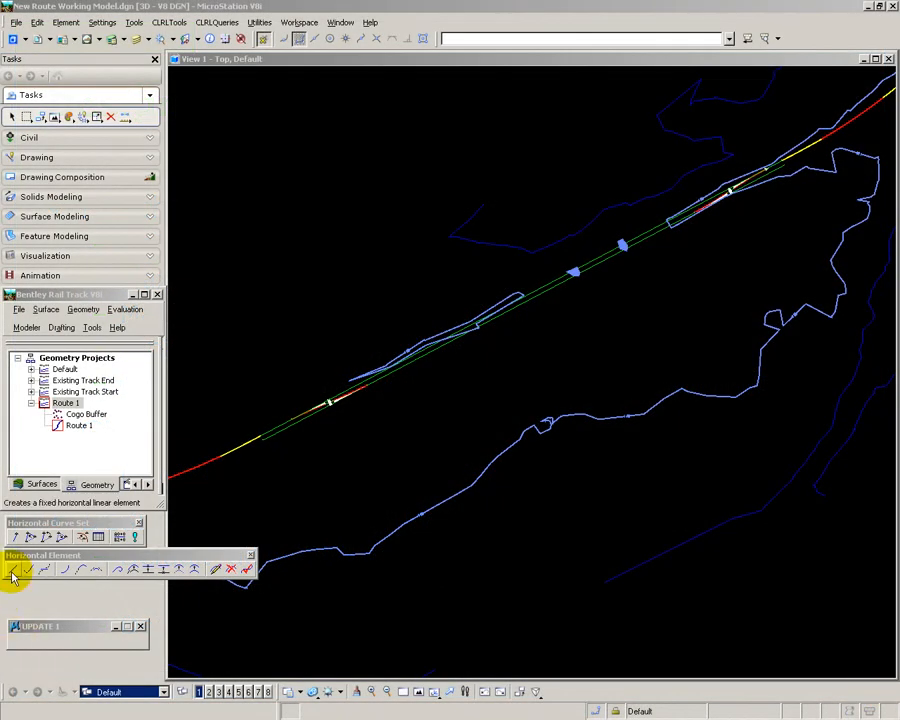
Add a fixed horizontal line by two points along the existing track, from 3514769.823693, 5540226.883176 to 3515235.926494, 5540472.926545.
click(12, 573)
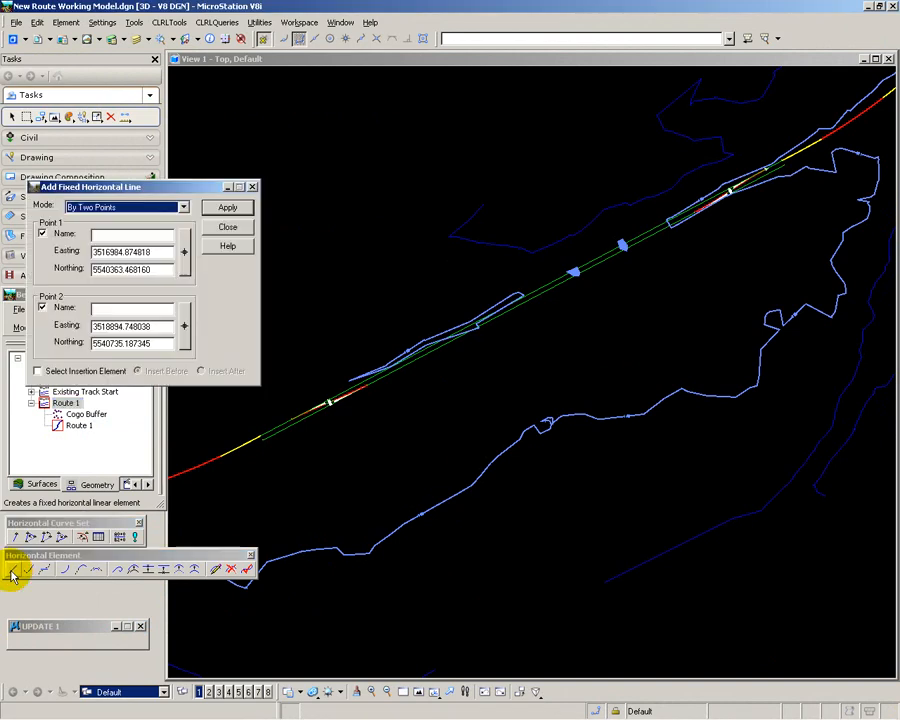
click(184, 278)
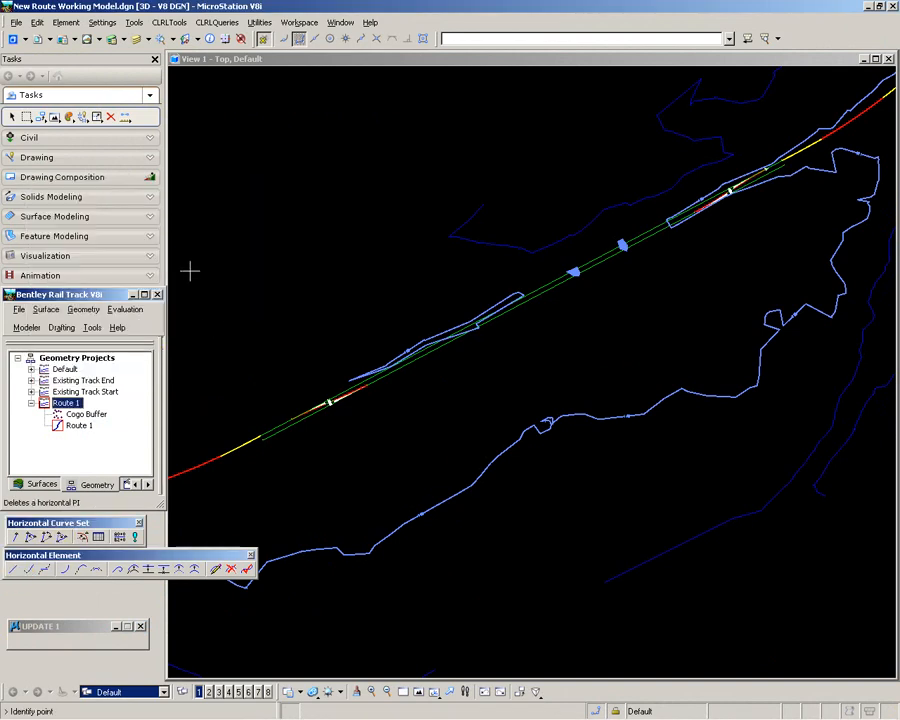
click(268, 430)
click(184, 322)
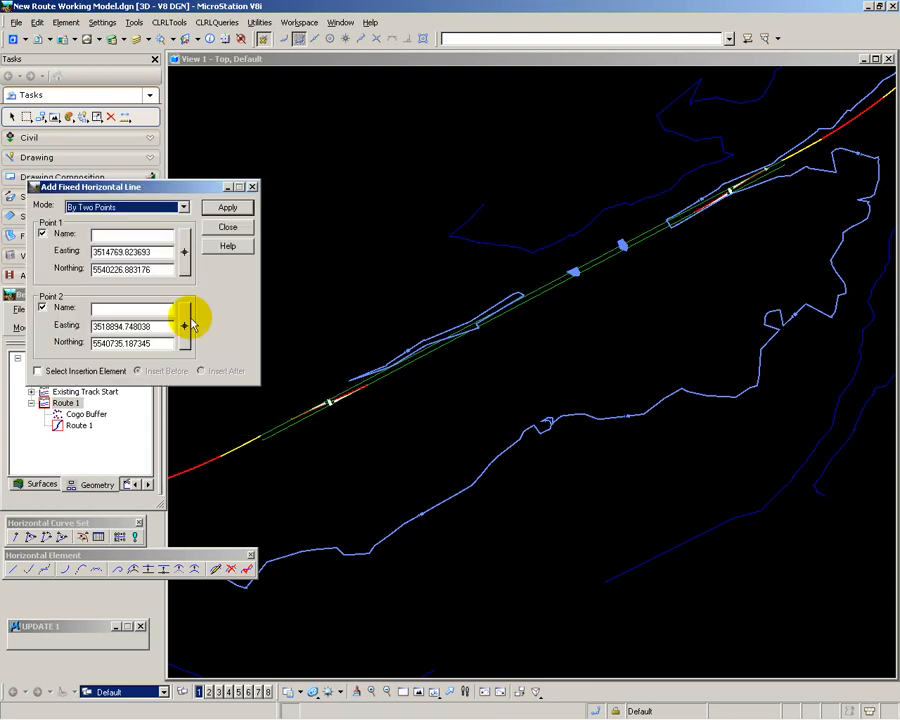
click(771, 158)
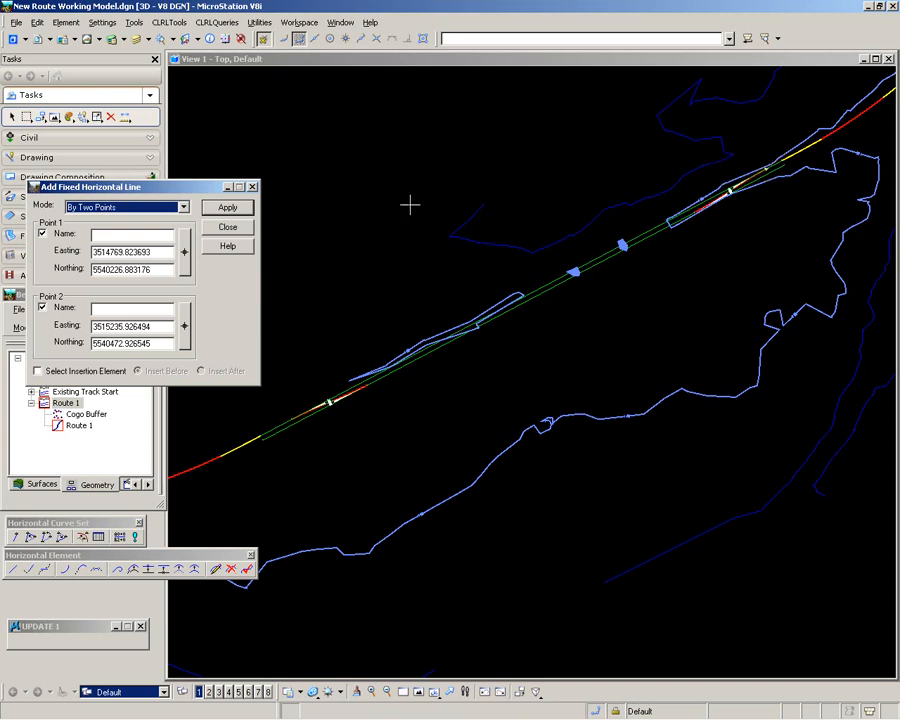
click(229, 208)
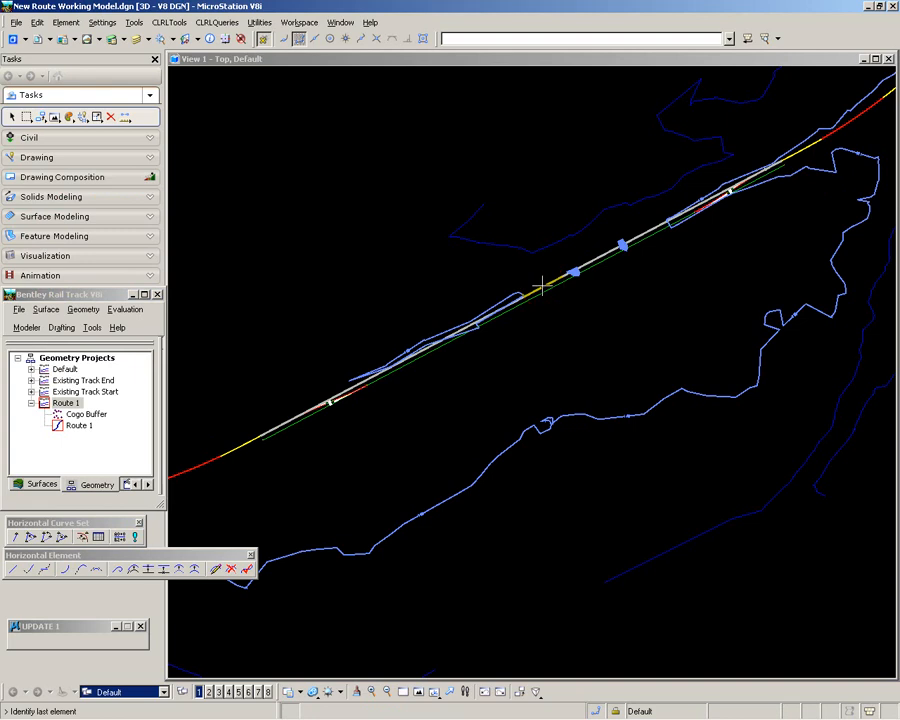
Place the line parallel to the picked track element at a keyed-in distance.
click(542, 285)
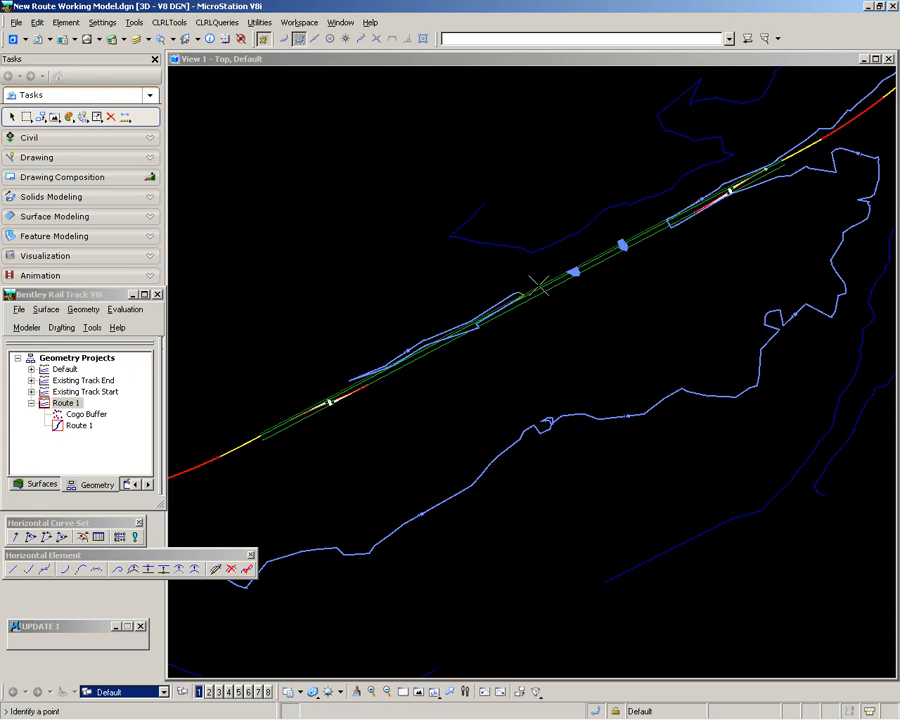
click(462, 45)
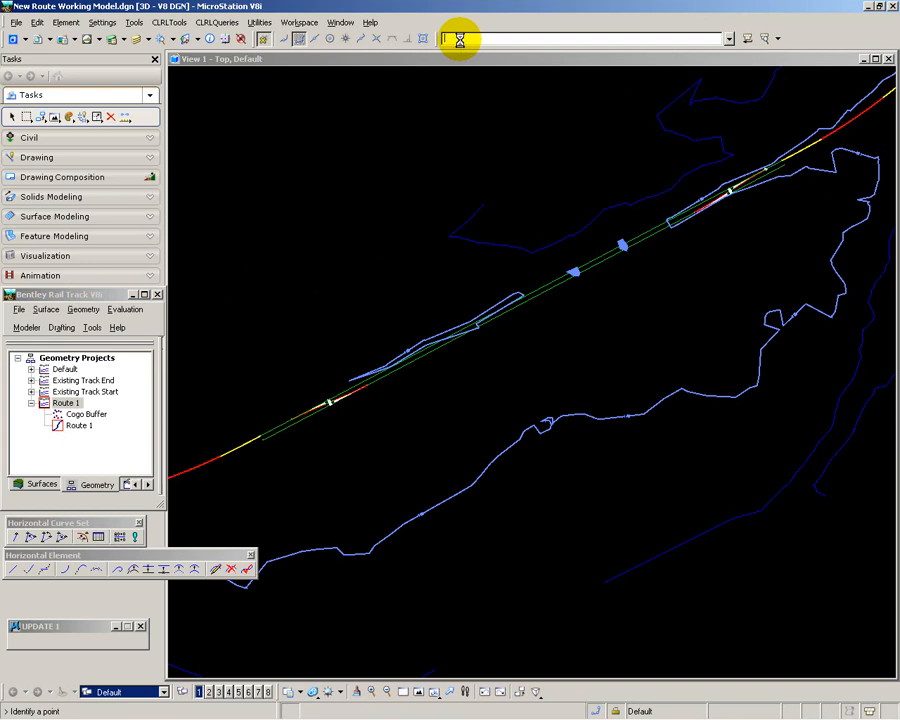
key(Return)
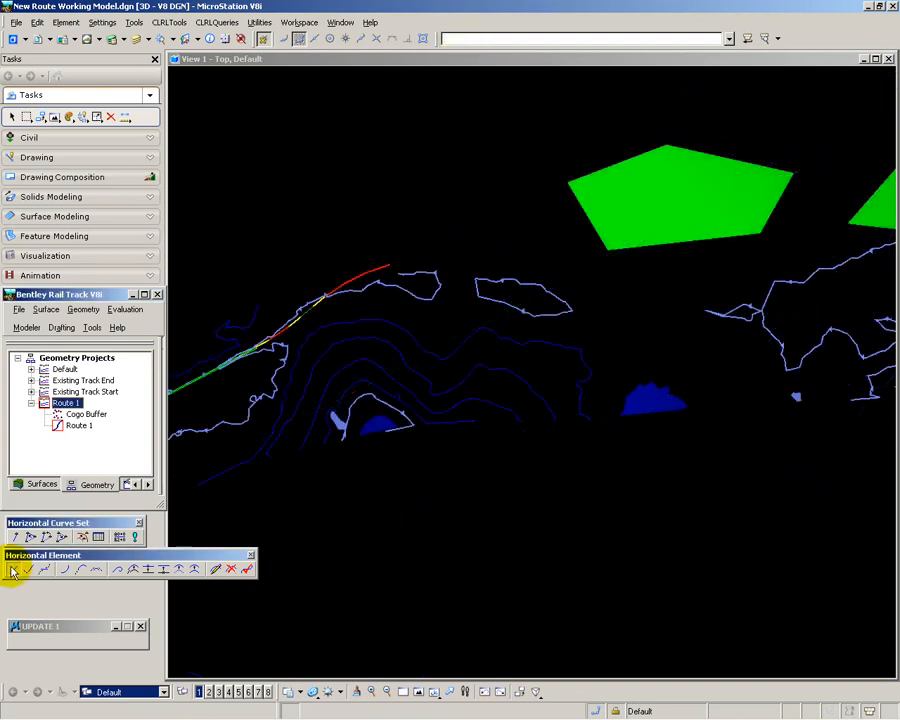
Add a second fixed horizontal line by two points, from 3515485.252460, 5540583.812956 eastward to the contours beyond the small blue area.
click(12, 569)
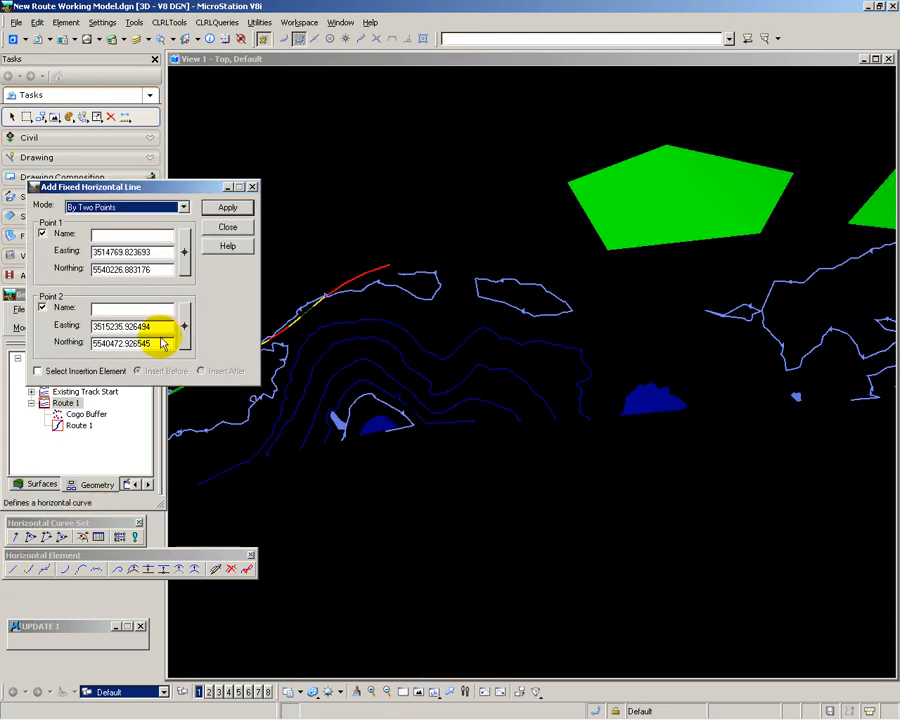
click(184, 253)
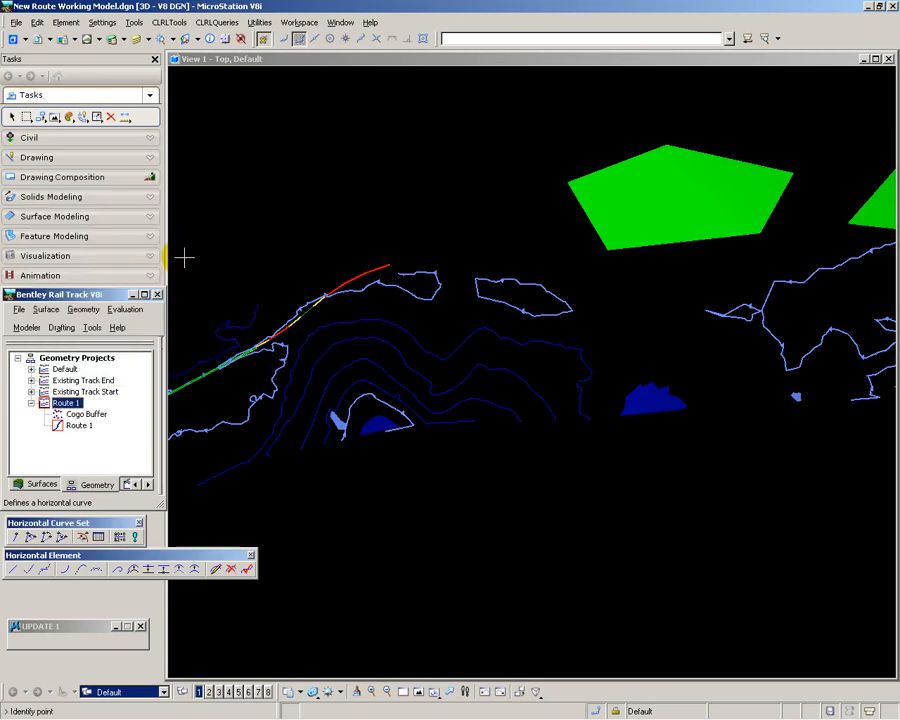
click(345, 307)
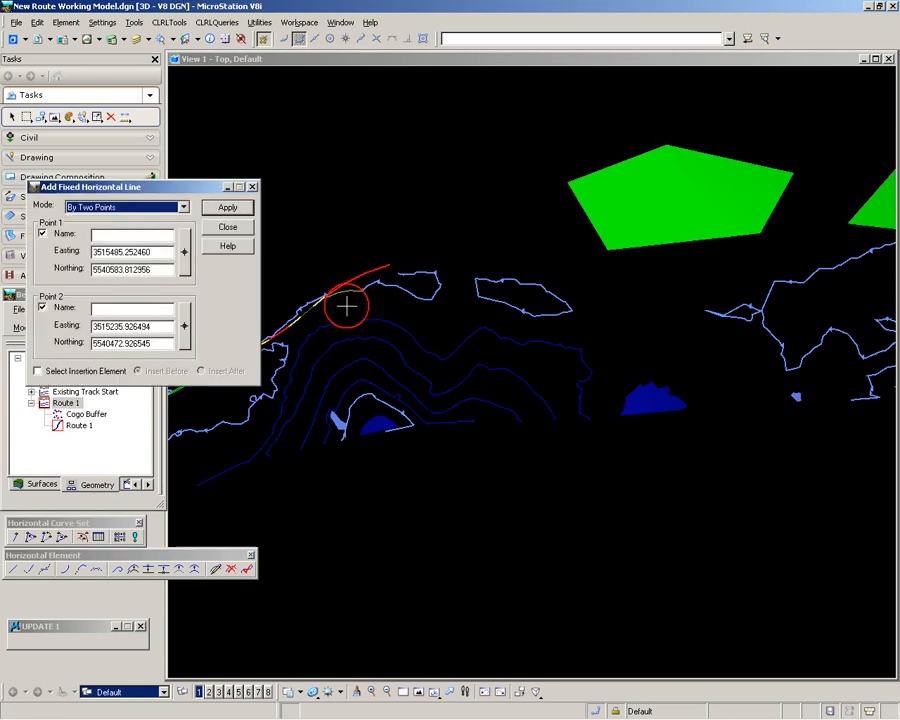
click(185, 330)
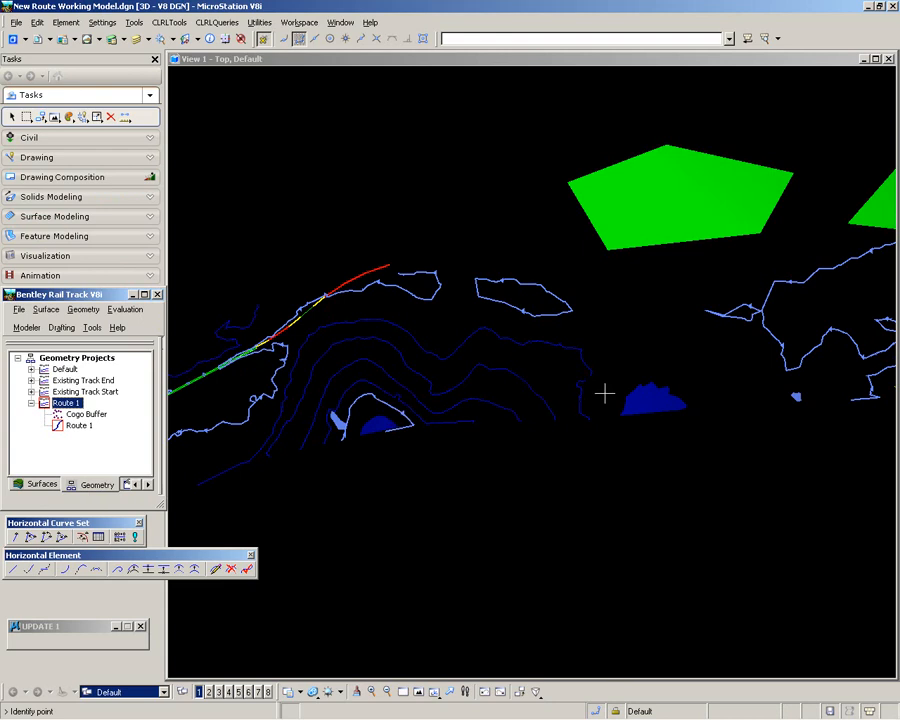
click(865, 343)
click(228, 208)
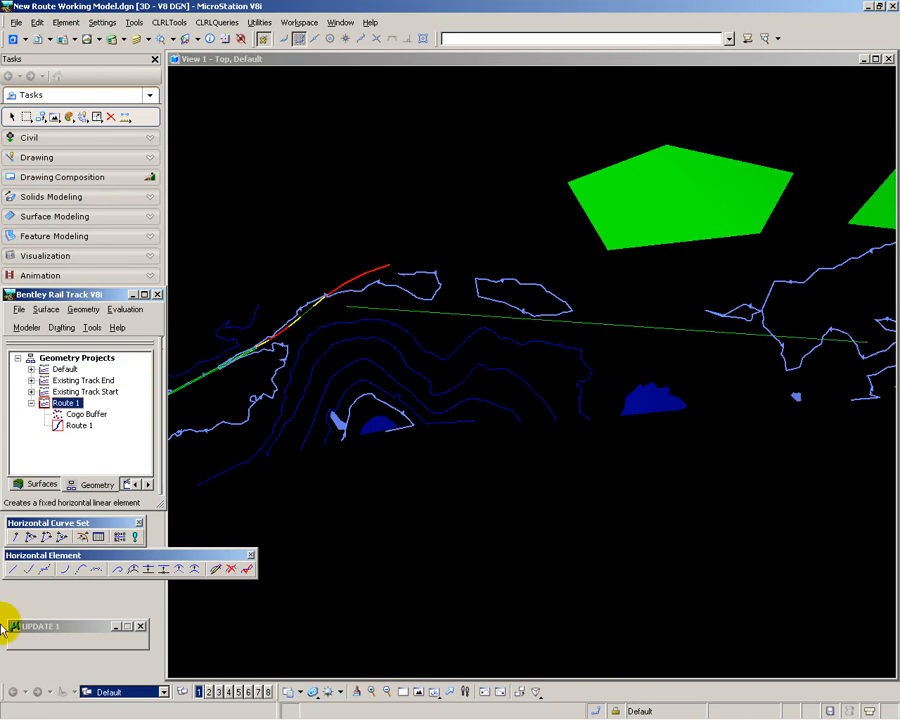
Add a free horizontal curve with radius 2000 and 150 clothoid transitions at both ends between the first and second fixed lines.
click(97, 570)
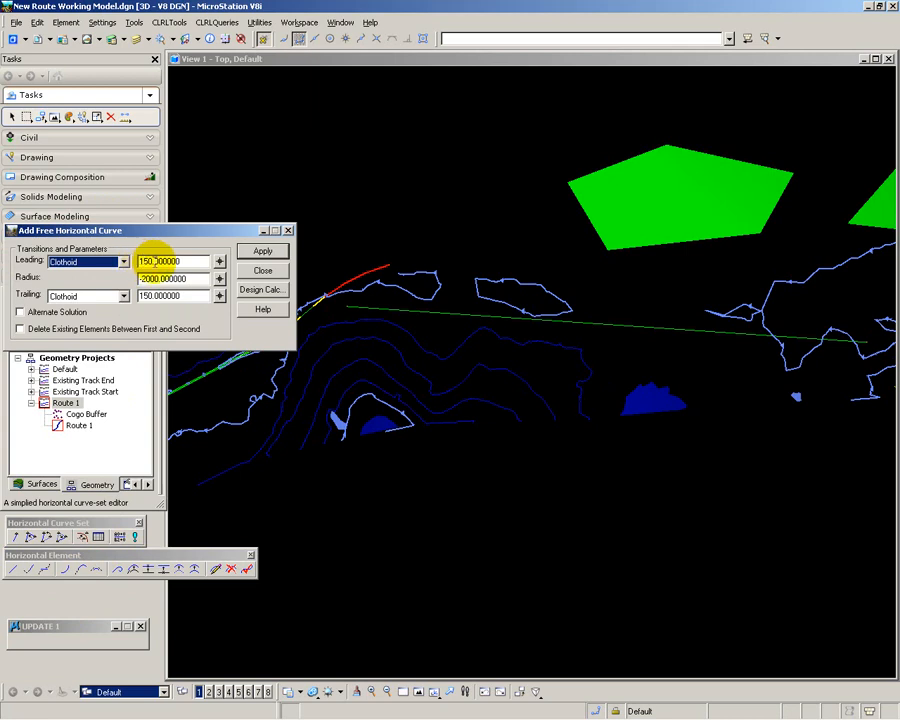
click(139, 278)
click(139, 278)
key(Delete)
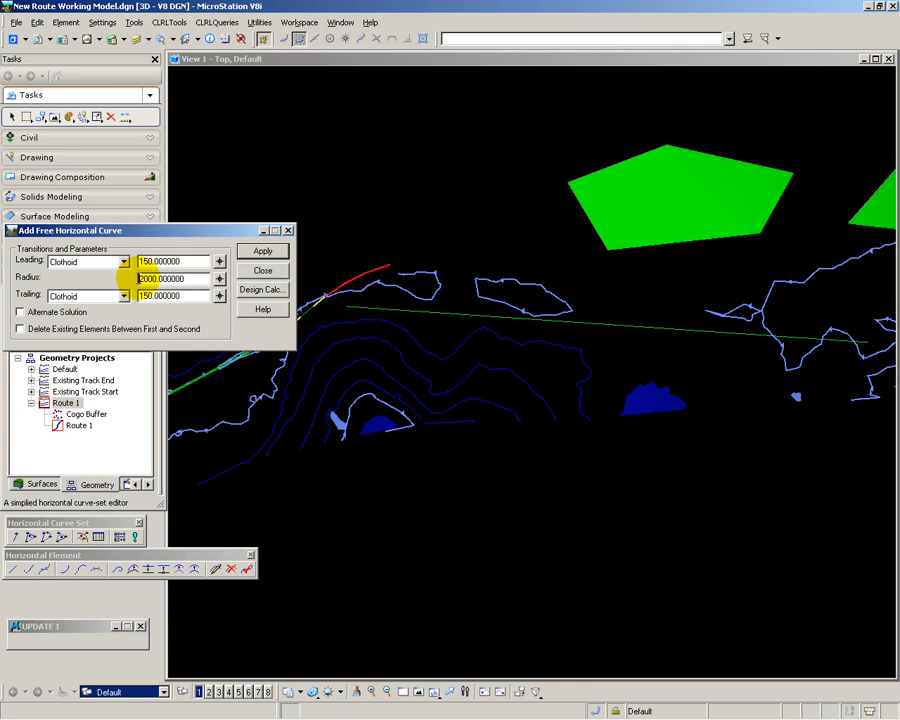
click(139, 296)
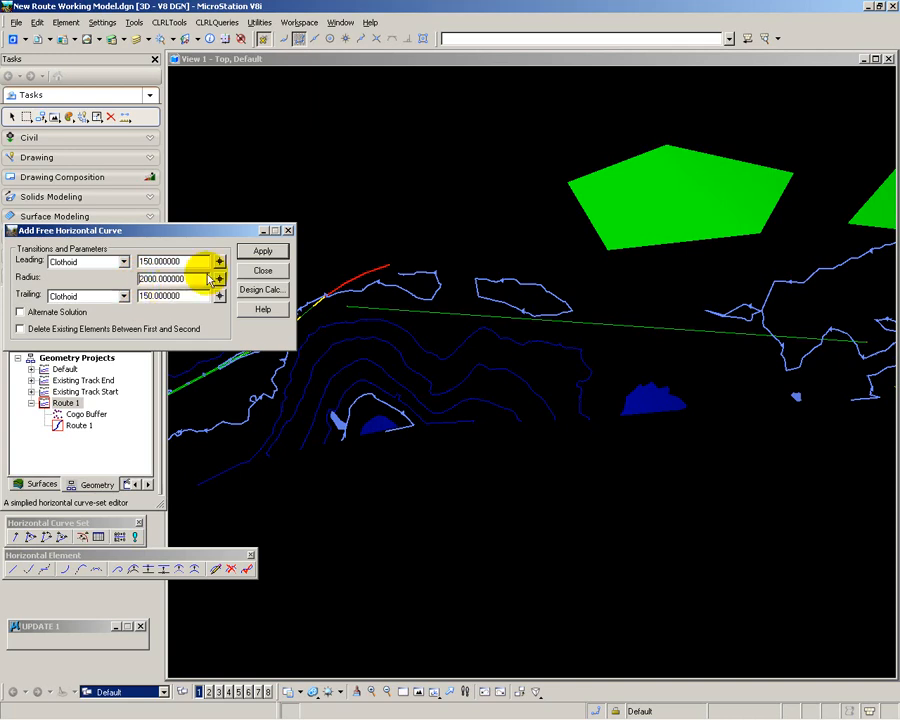
click(247, 253)
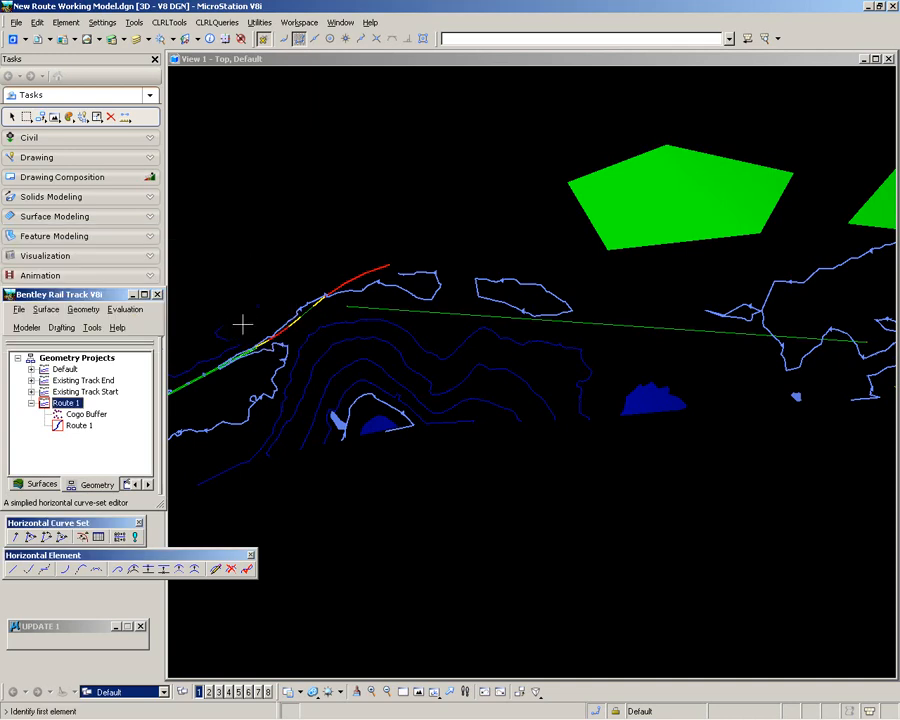
click(228, 362)
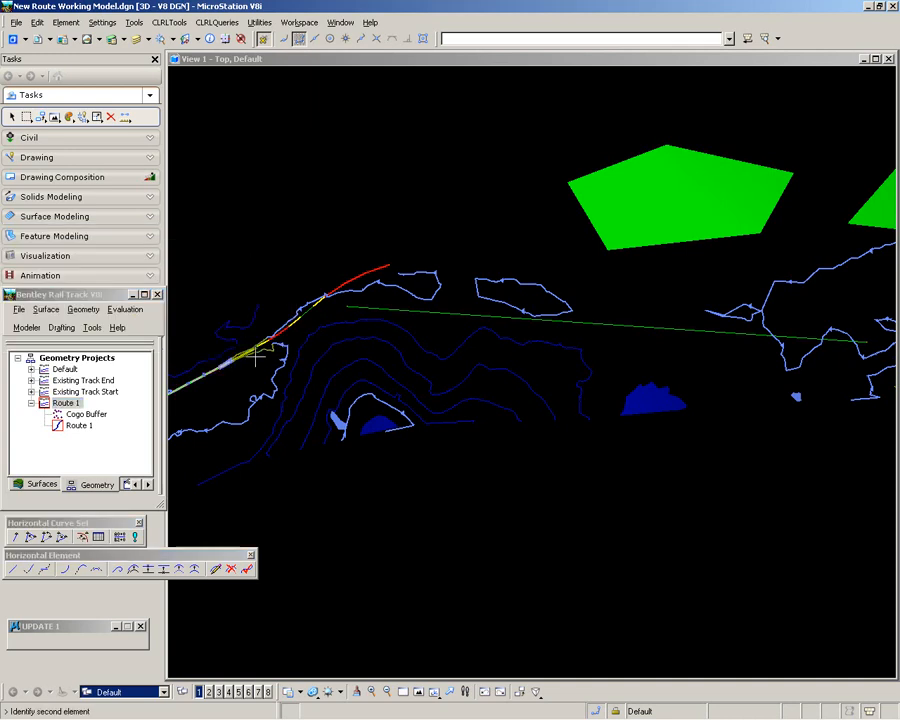
click(366, 310)
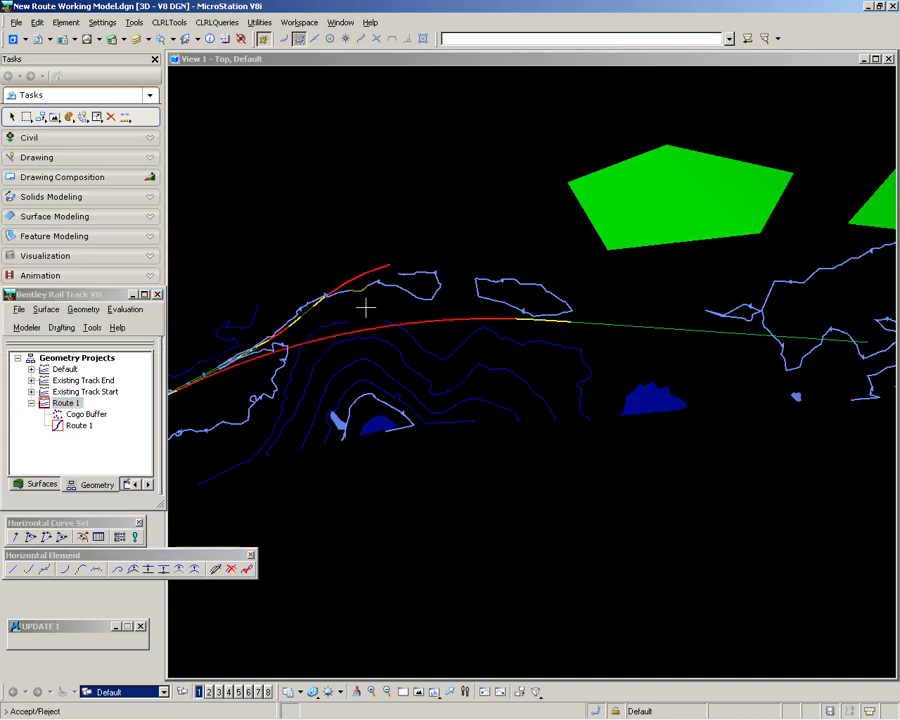
click(366, 310)
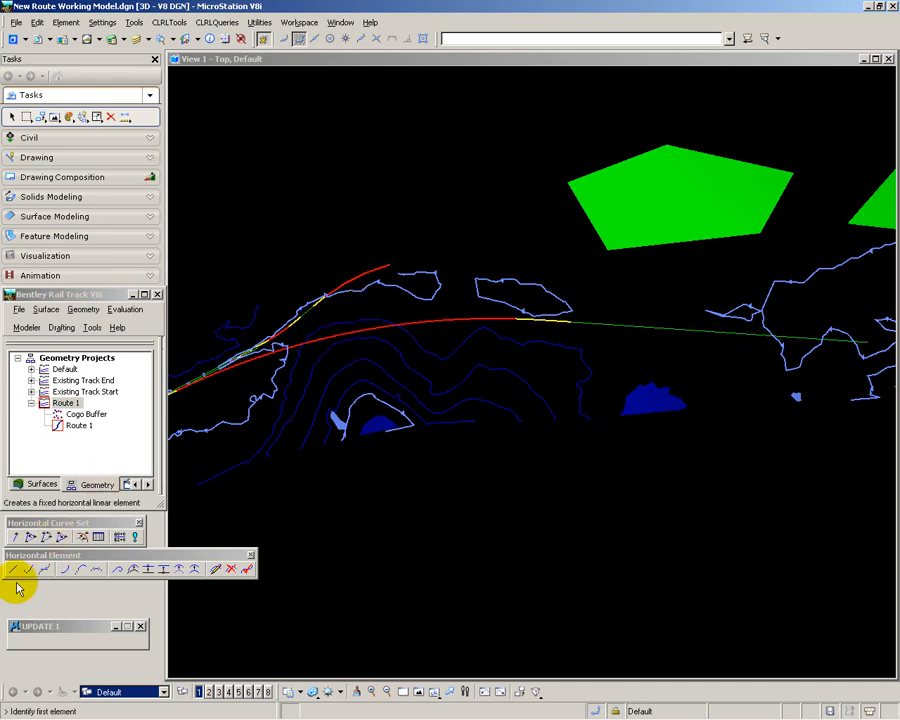
Extend the Route 1 alignment eastward with further horizontal PIs, passing between the red and green areas.
click(16, 537)
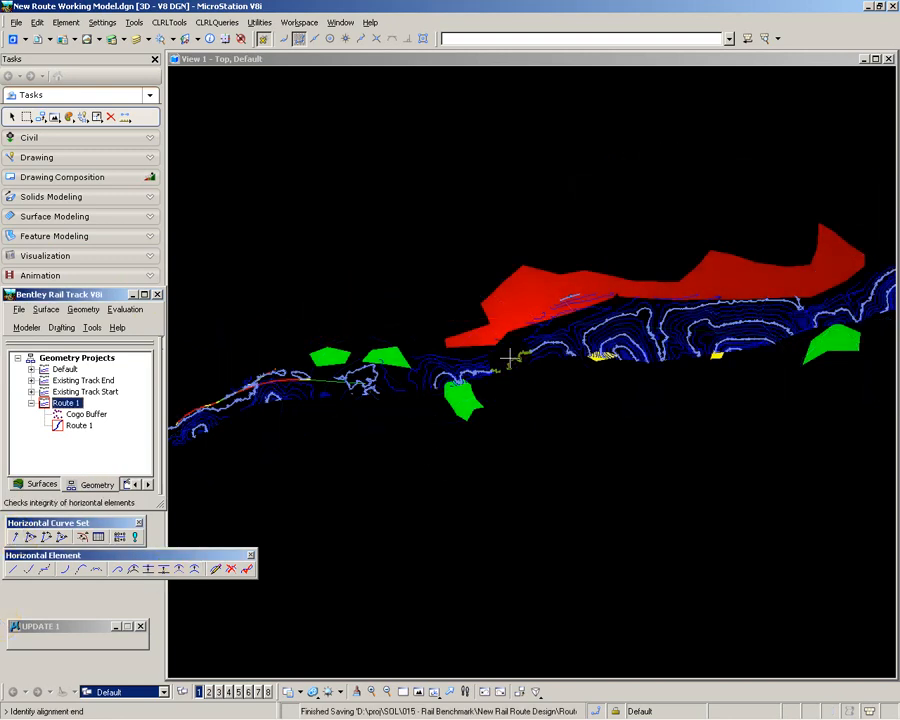
click(507, 367)
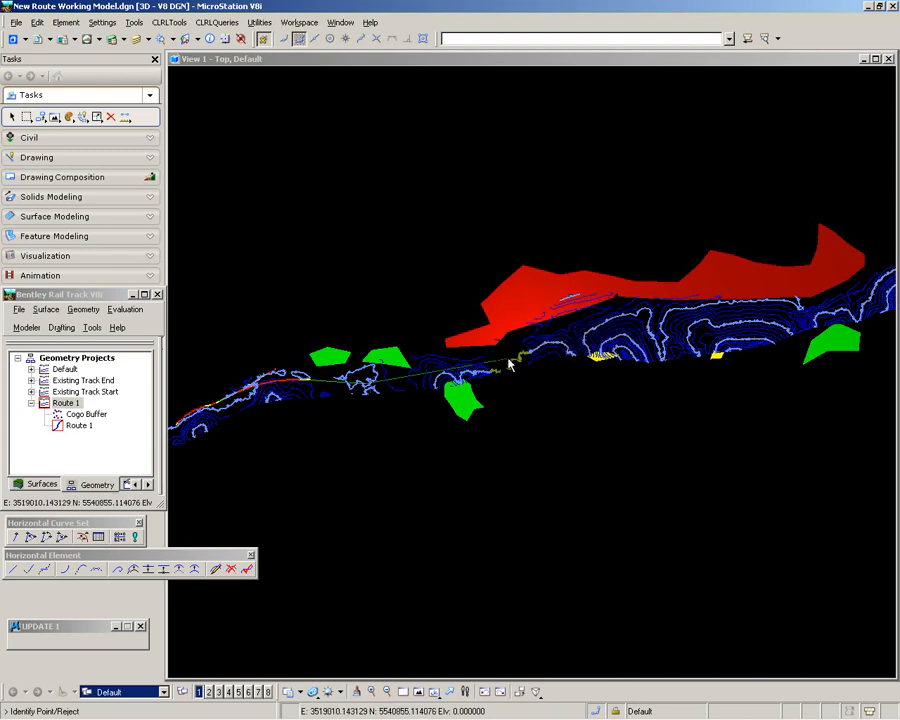
click(499, 366)
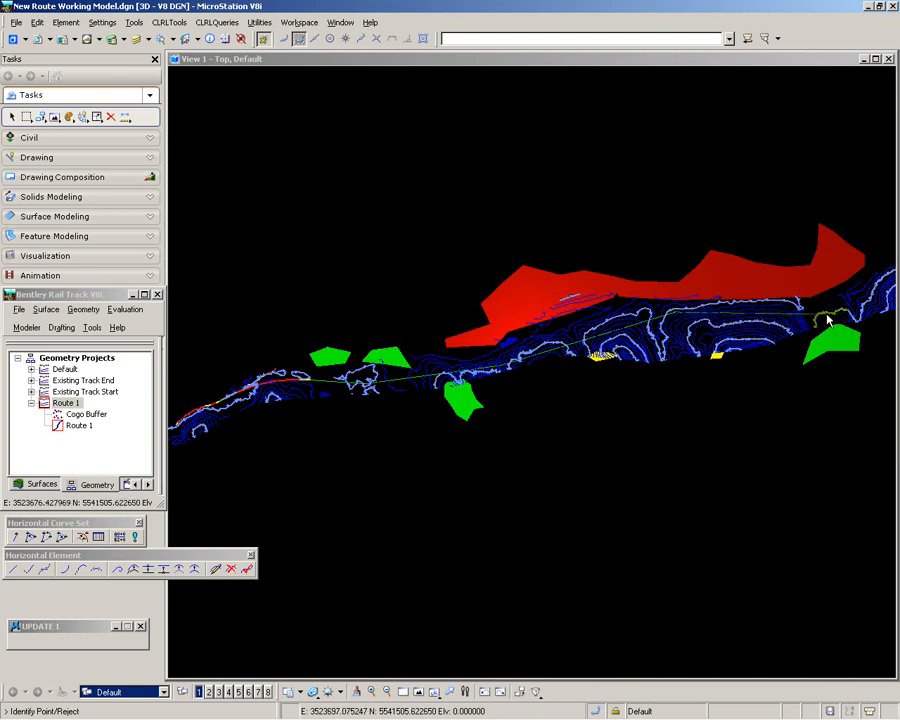
middle_drag(858, 305, 453, 397)
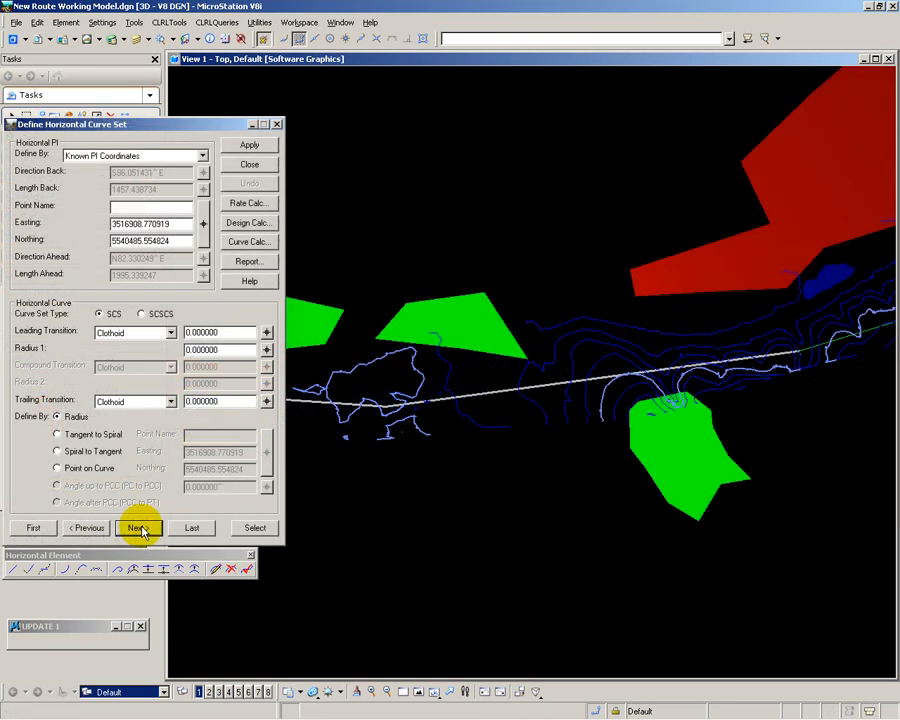
Define the curve set at PI 3516908.770919, 5540485.554824 with 150 leading and trailing clothoids and radius -2000.
click(186, 332)
text(150)
key(Tab)
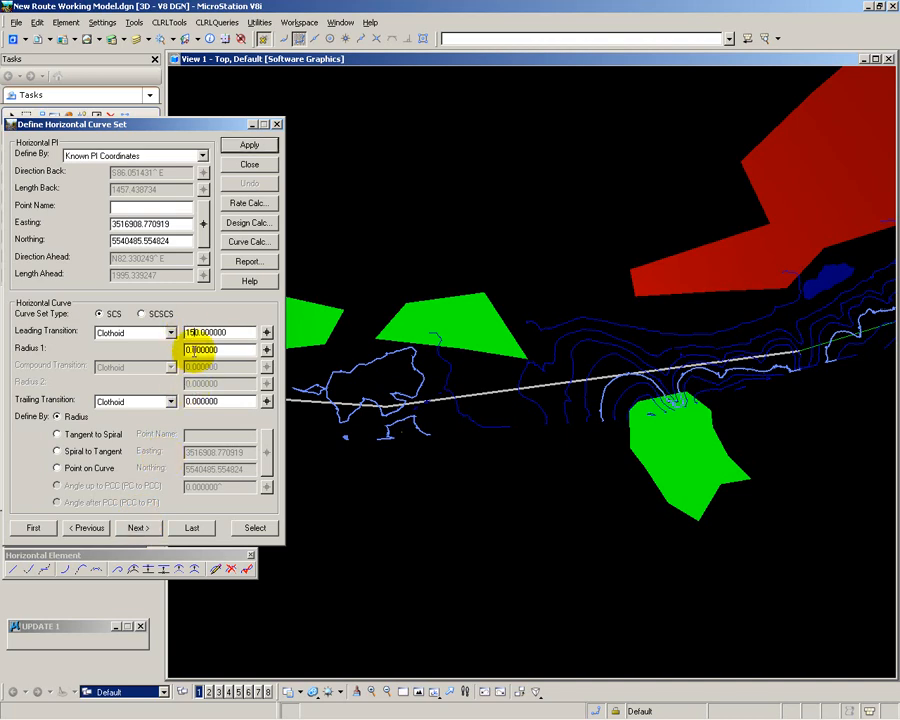
click(185, 401)
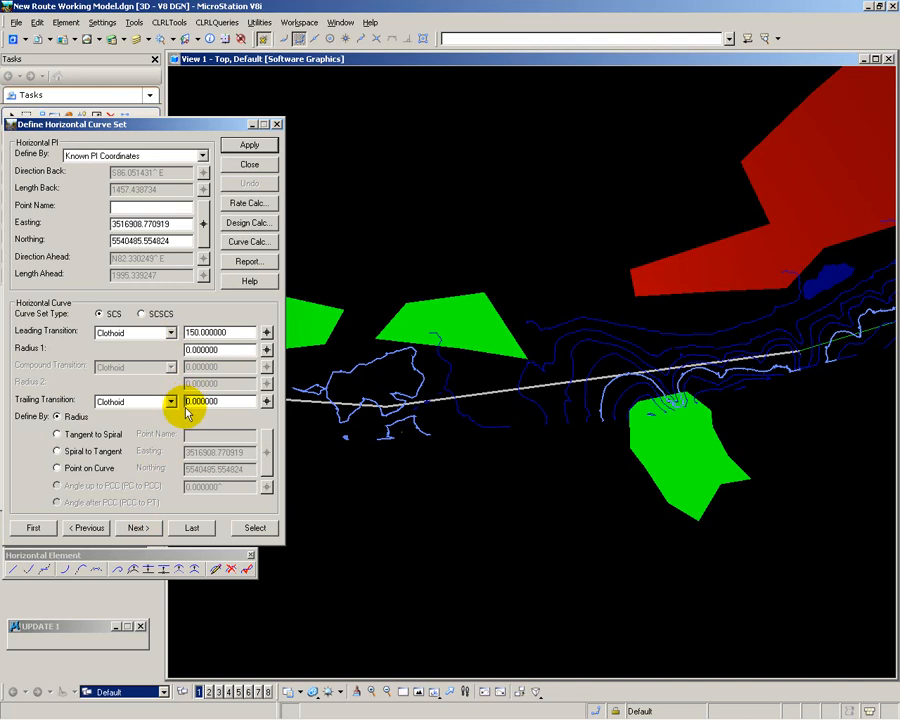
text(150)
click(184, 350)
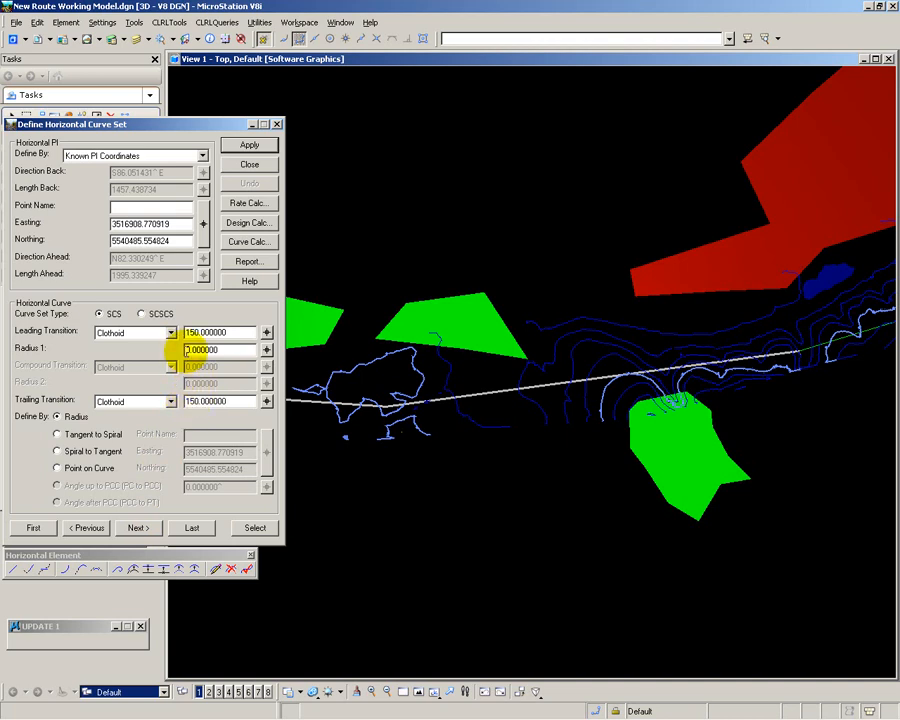
text(-200)
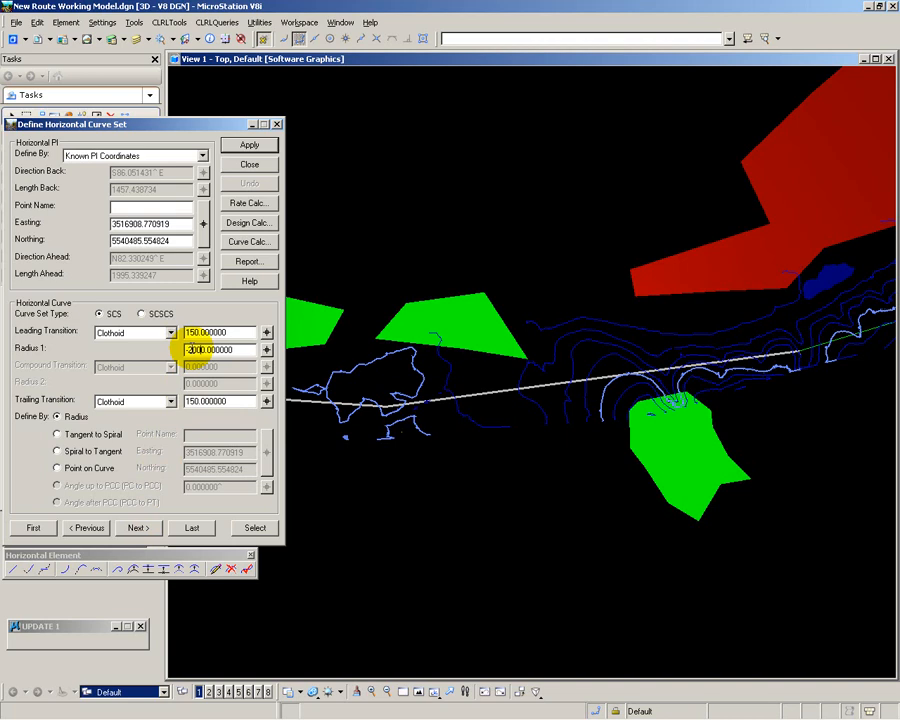
click(243, 147)
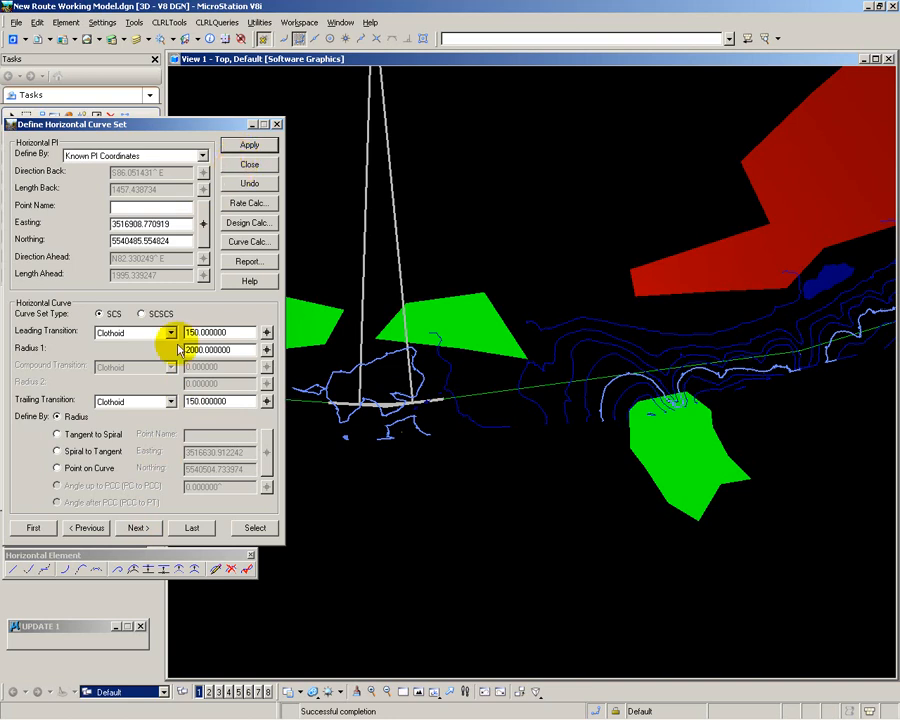
Go to the alignment's next PI and edit its Radius 1 value.
click(135, 527)
click(187, 350)
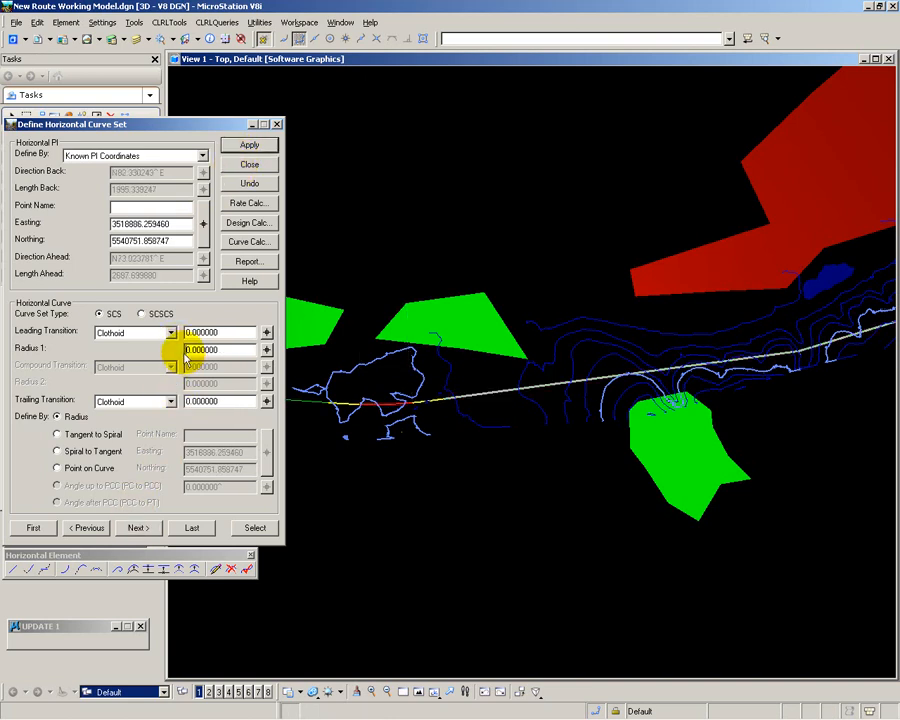
text(0)
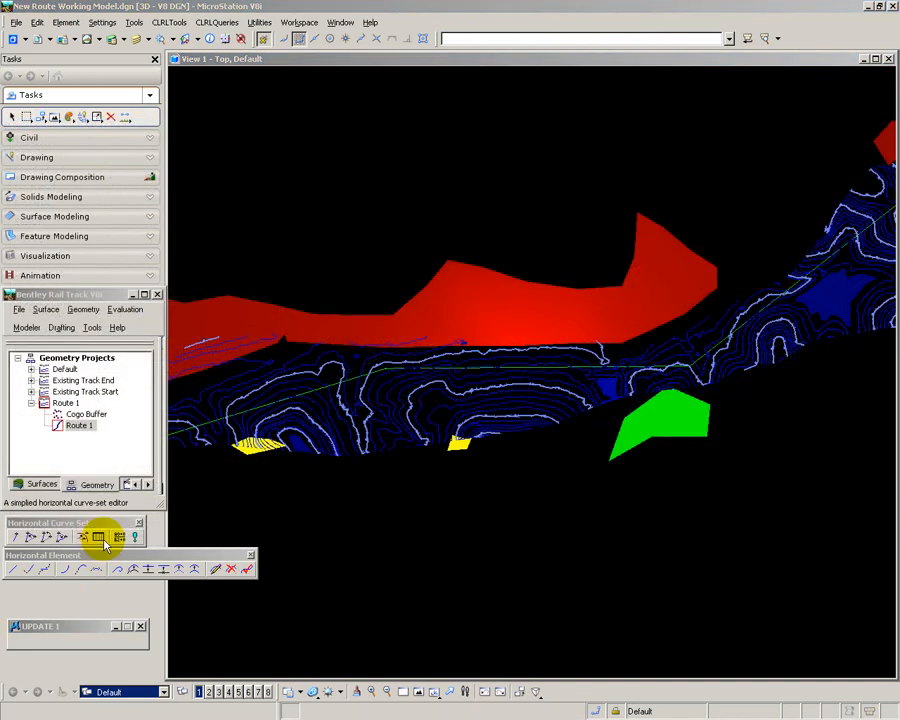
In the horizontal curve-set table, set PI 3521456.845578, 5541536.599249 to 150 leading and trailing transitions and radius 2000.
click(99, 538)
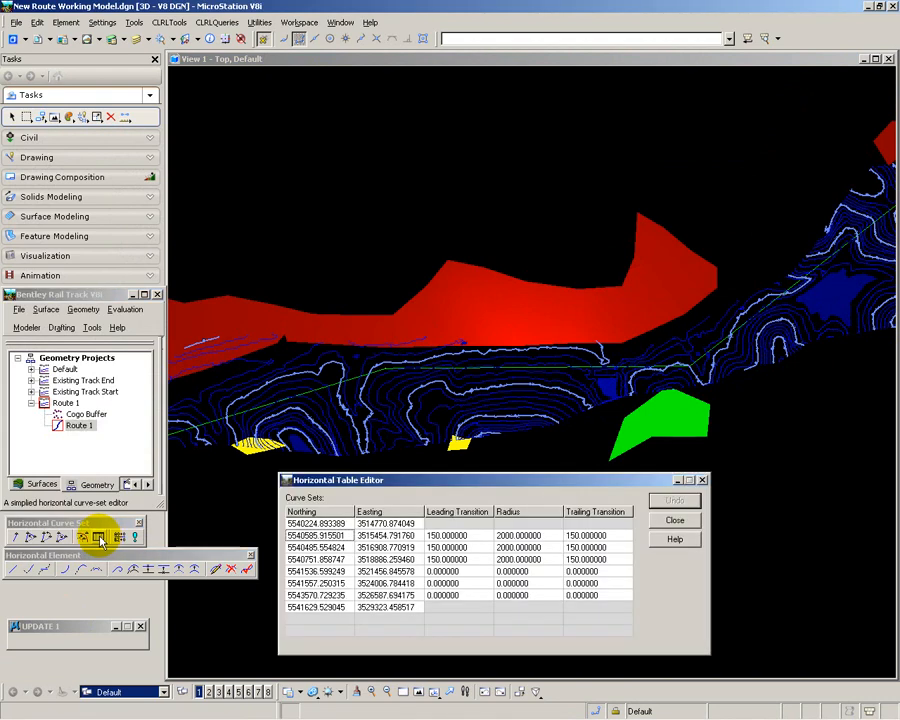
click(440, 571)
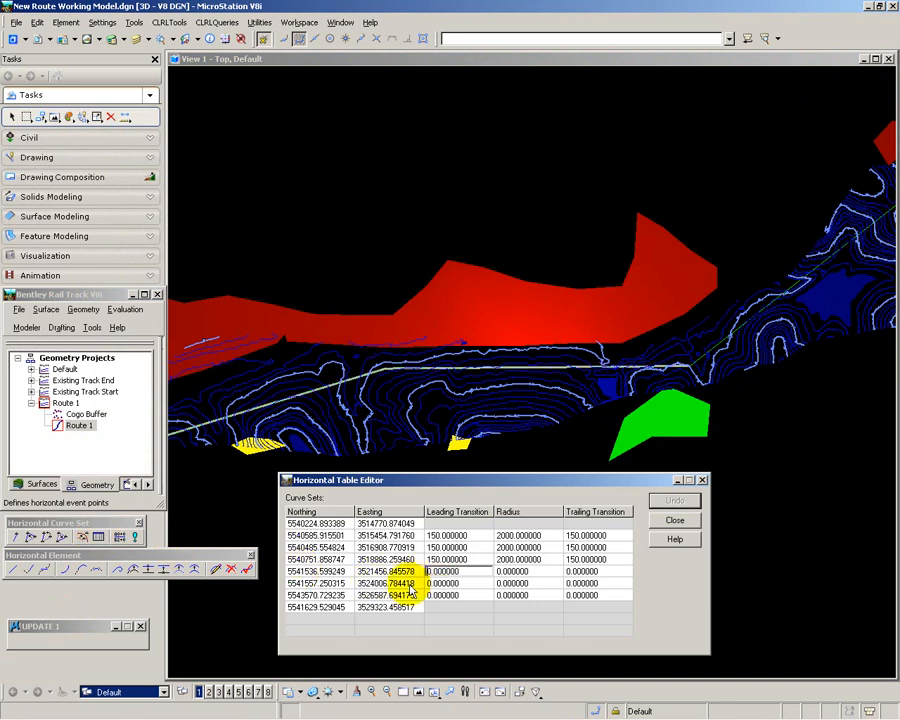
click(497, 571)
click(495, 572)
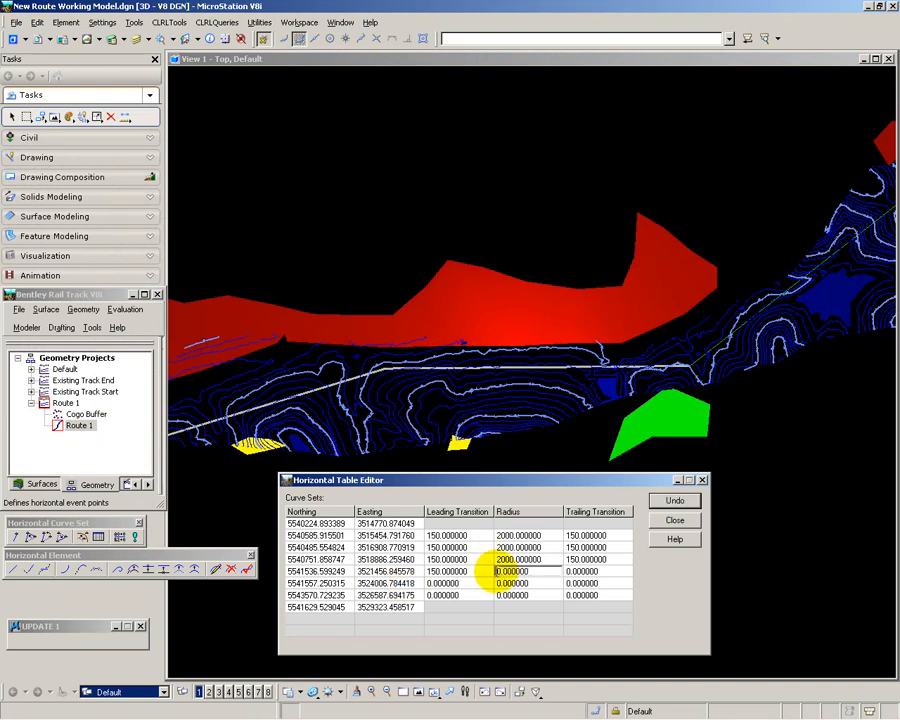
click(566, 571)
click(567, 571)
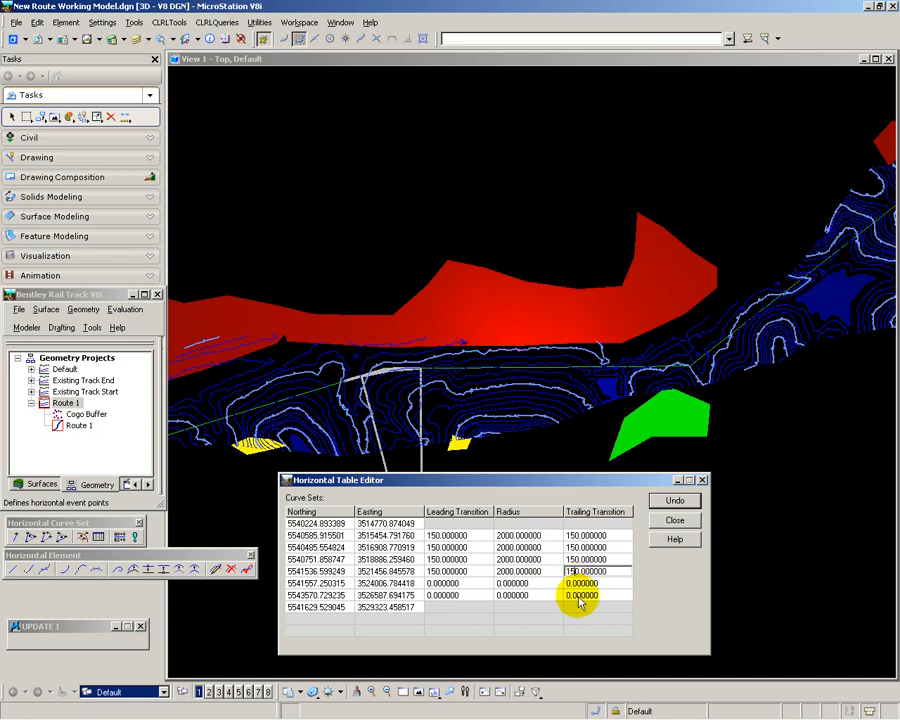
text(15)
Set the curve set at PI 3524006.784418, 5541557.250315 to radius 2000 with 150 leading and trailing transitions.
click(533, 583)
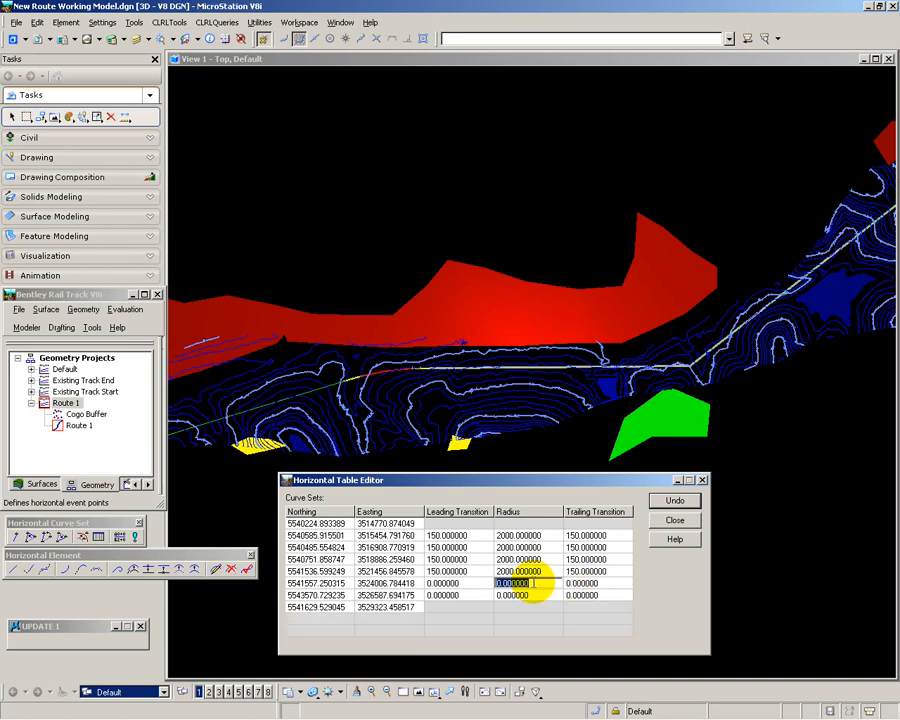
click(497, 583)
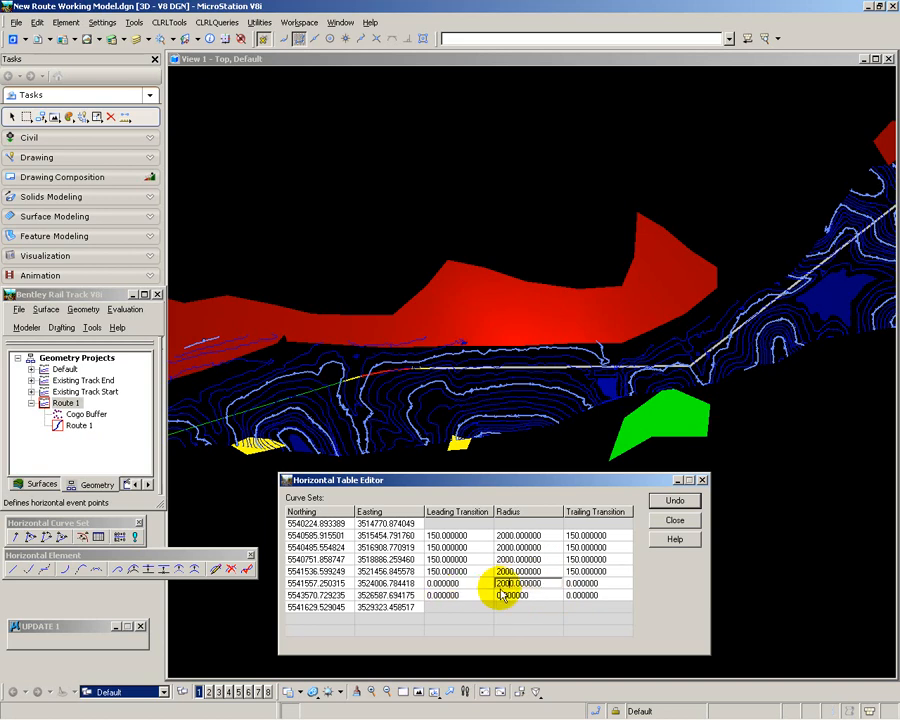
click(430, 583)
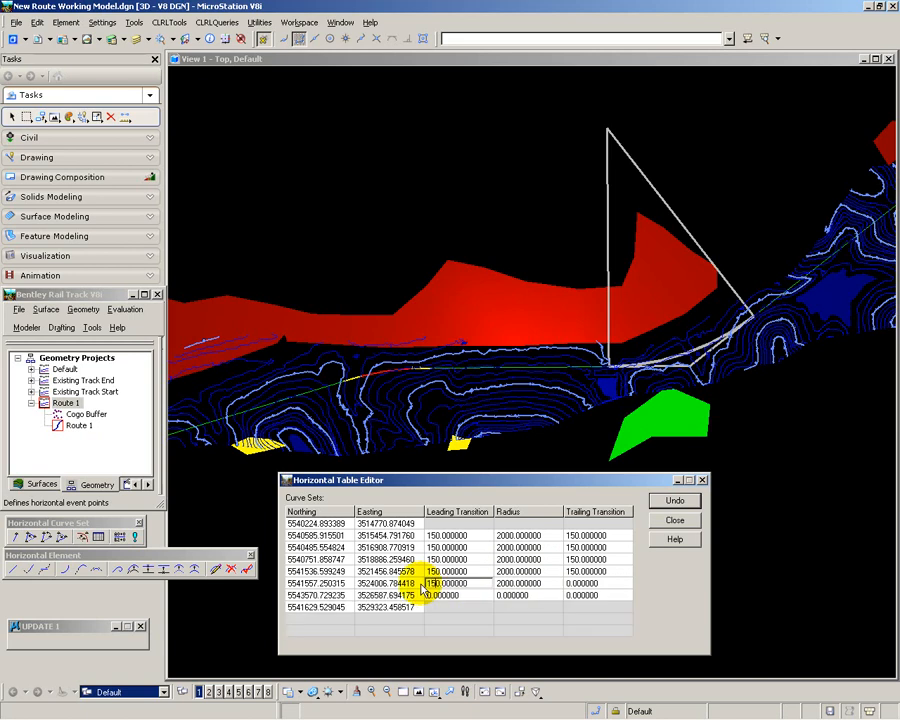
click(565, 586)
click(565, 584)
text(150)
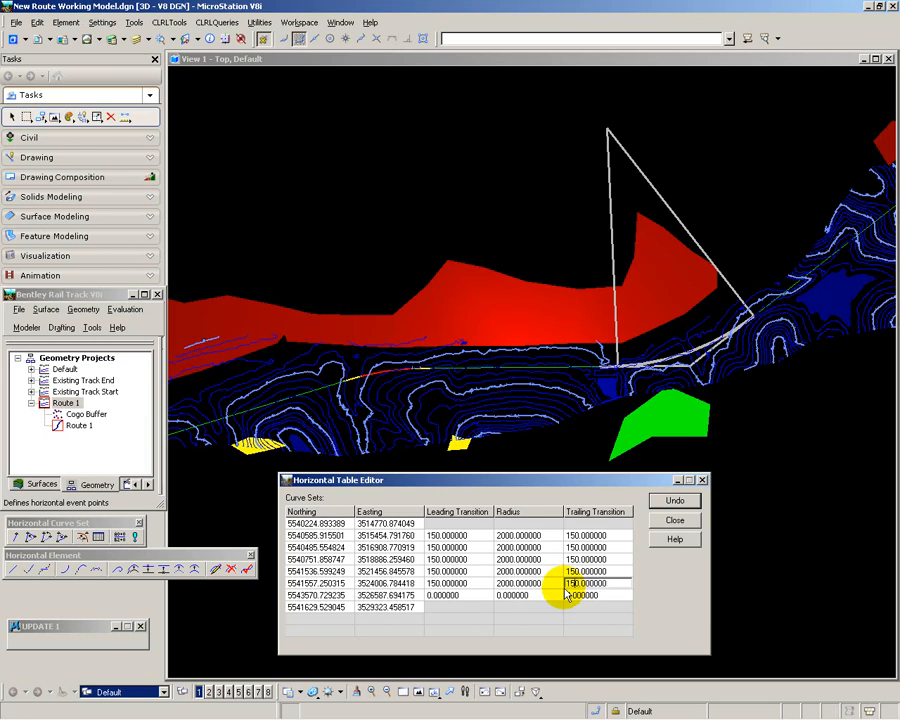
click(466, 596)
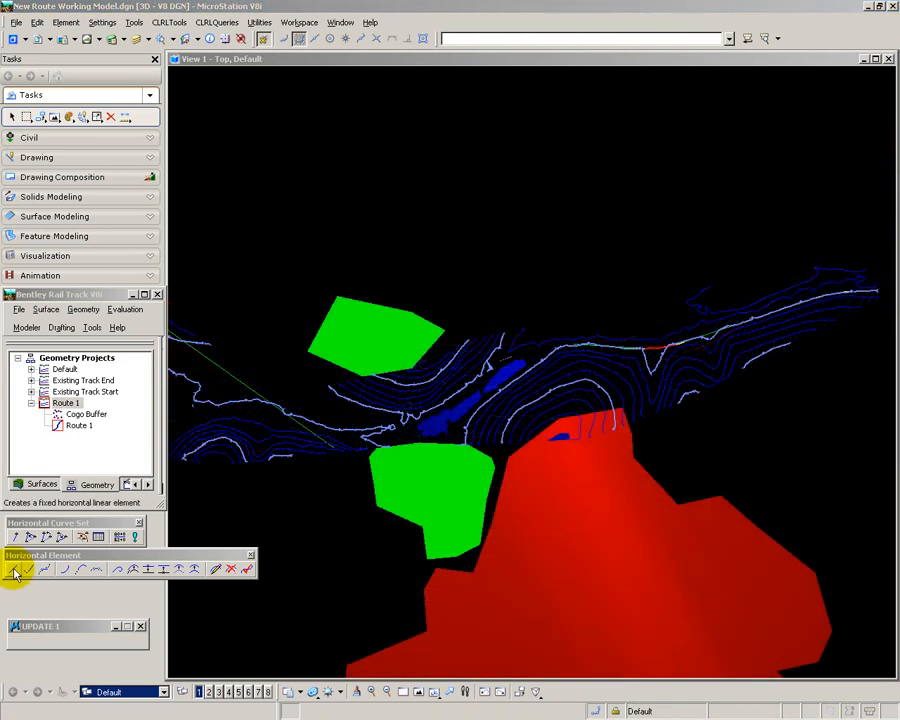
Add a fixed horizontal line by two points along the existing eastern track, from 3531003.177971, 5542135.198534 to 3531631.694609, 5542344.667230.
click(14, 572)
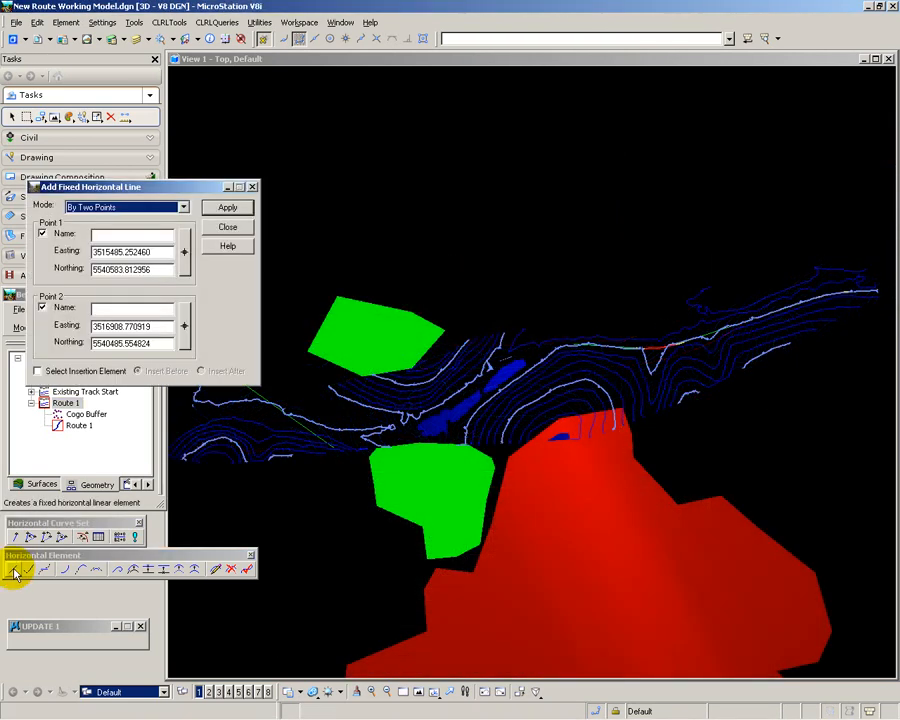
click(185, 250)
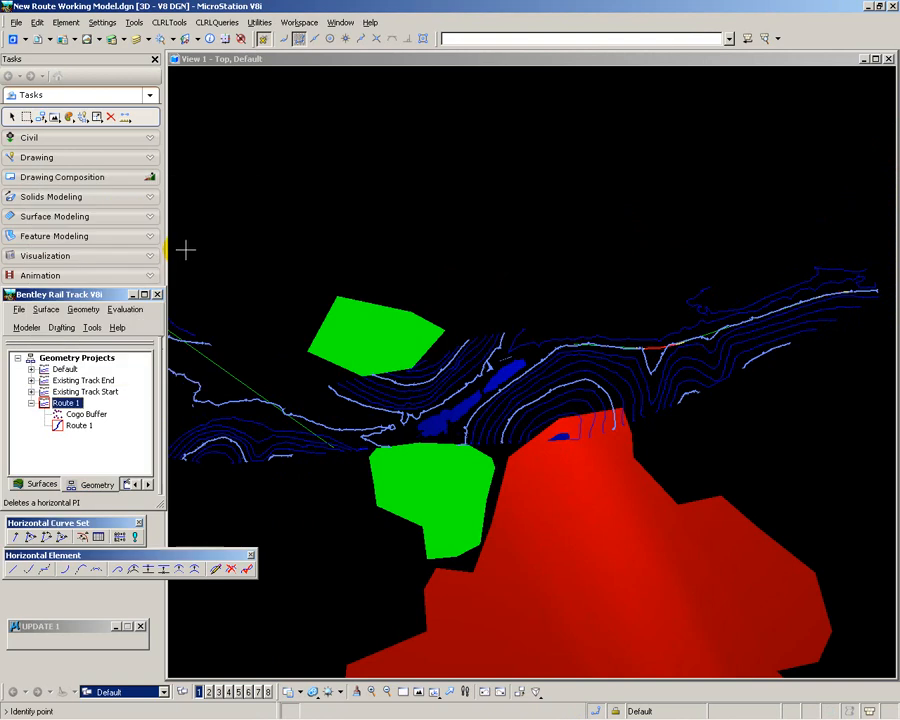
click(699, 333)
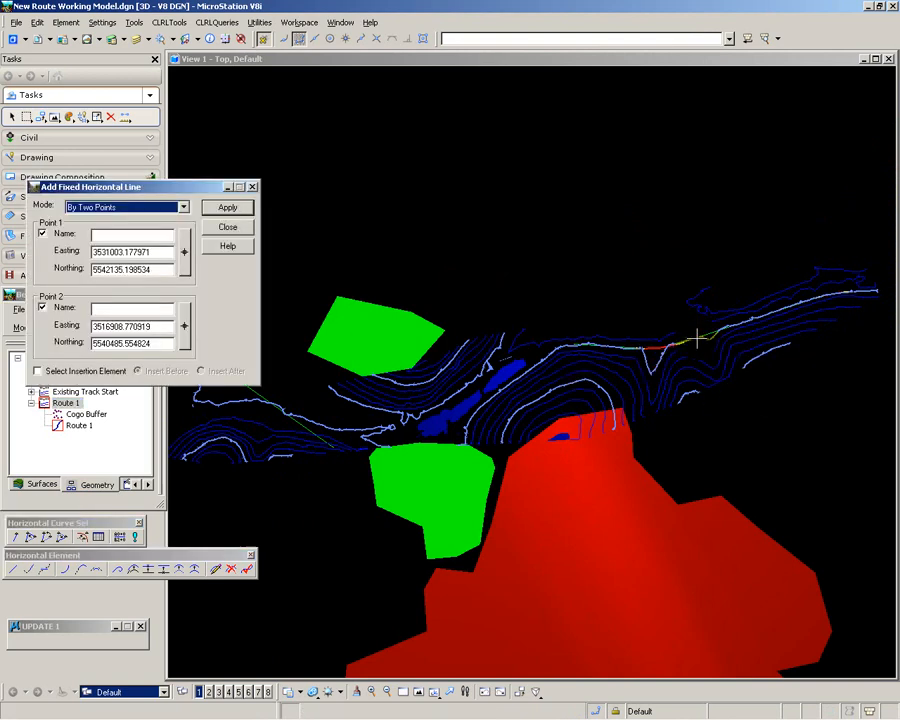
click(185, 325)
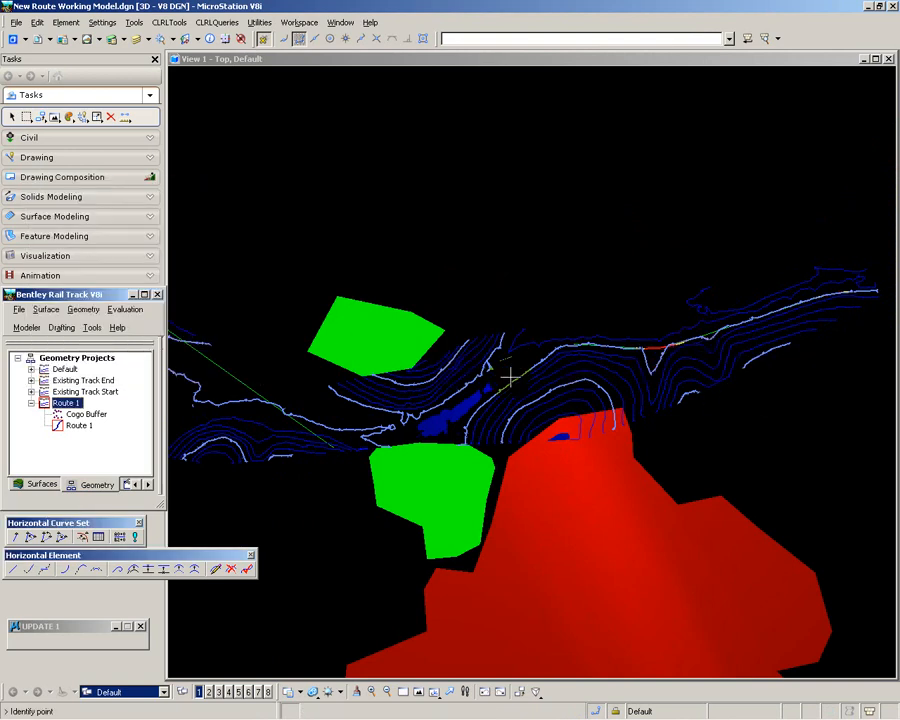
click(814, 297)
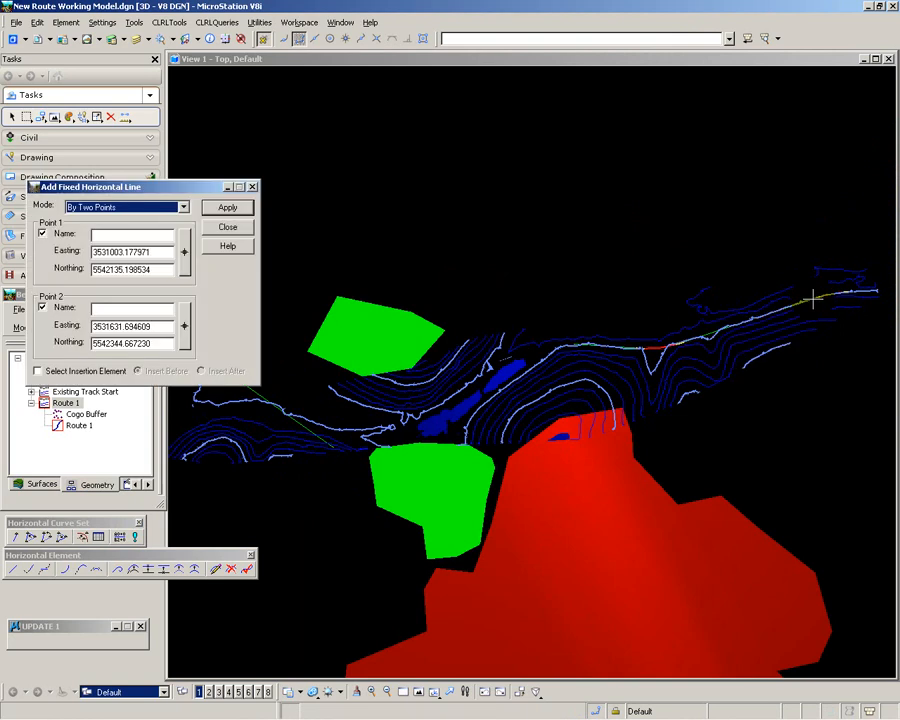
click(229, 209)
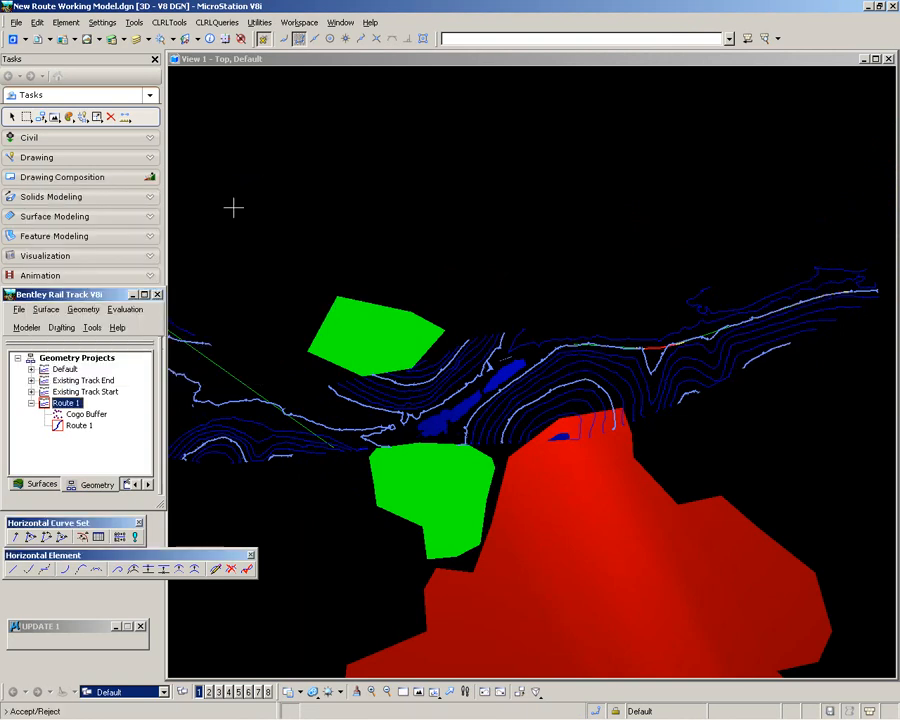
Add a free horizontal curve with radius -2000 and 150 clothoid transitions between the alignment's last tangent and the eastern fixed line.
click(96, 569)
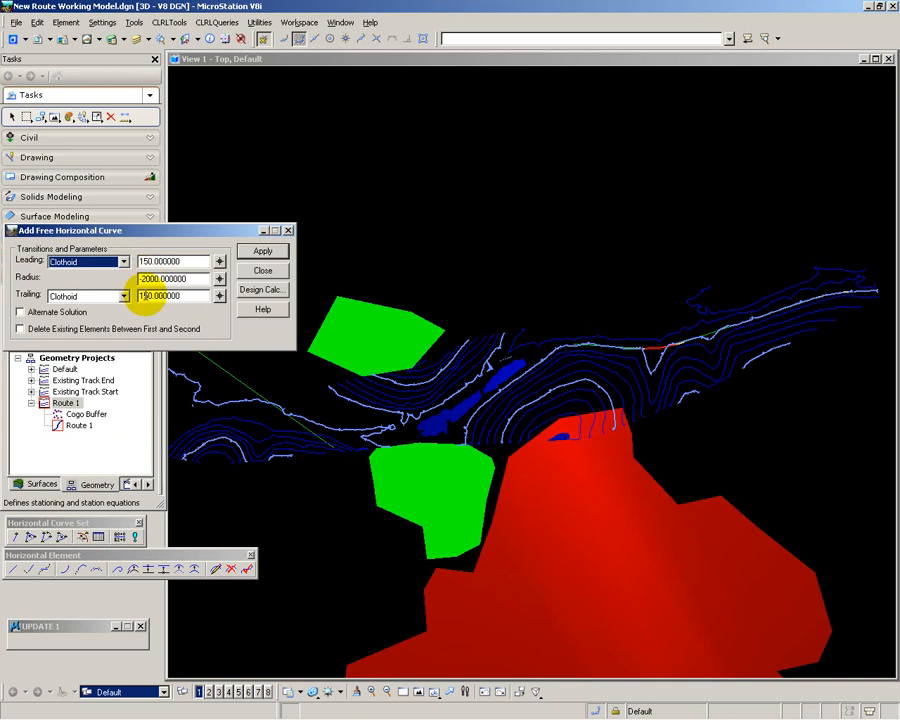
click(256, 251)
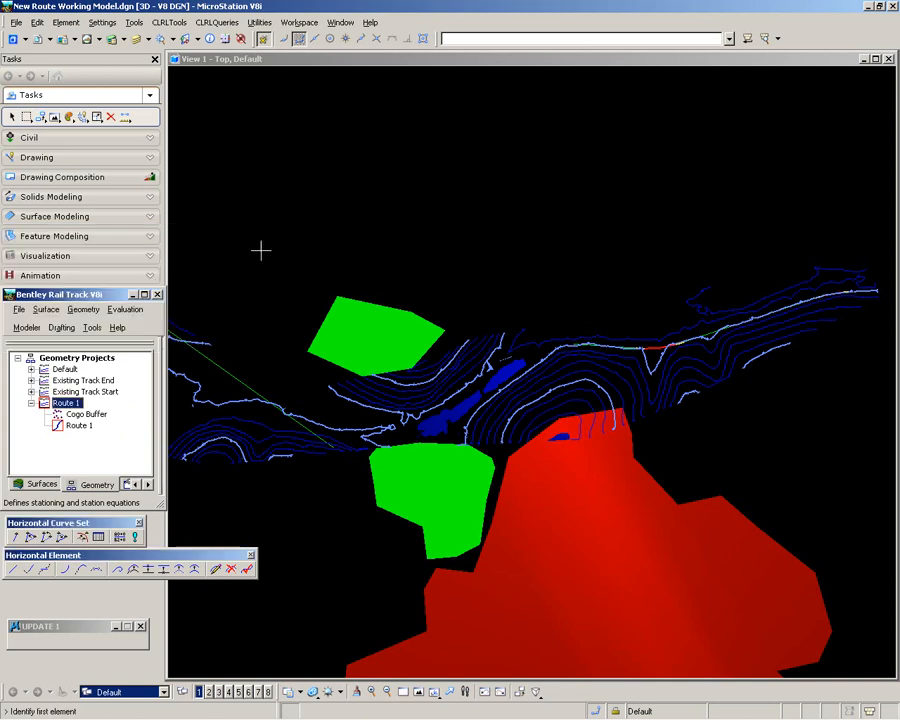
click(242, 383)
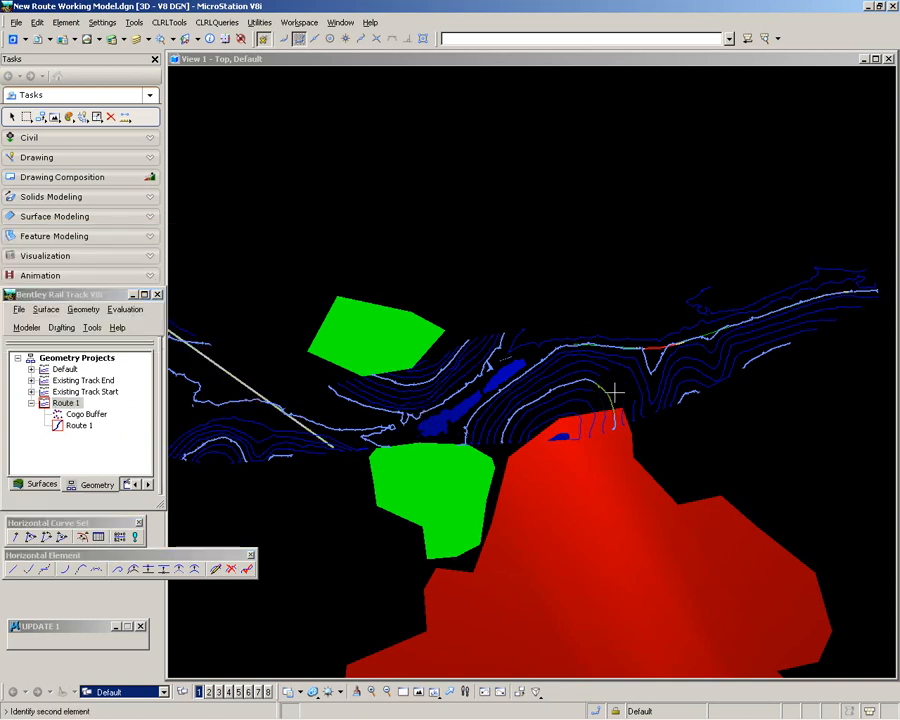
click(706, 337)
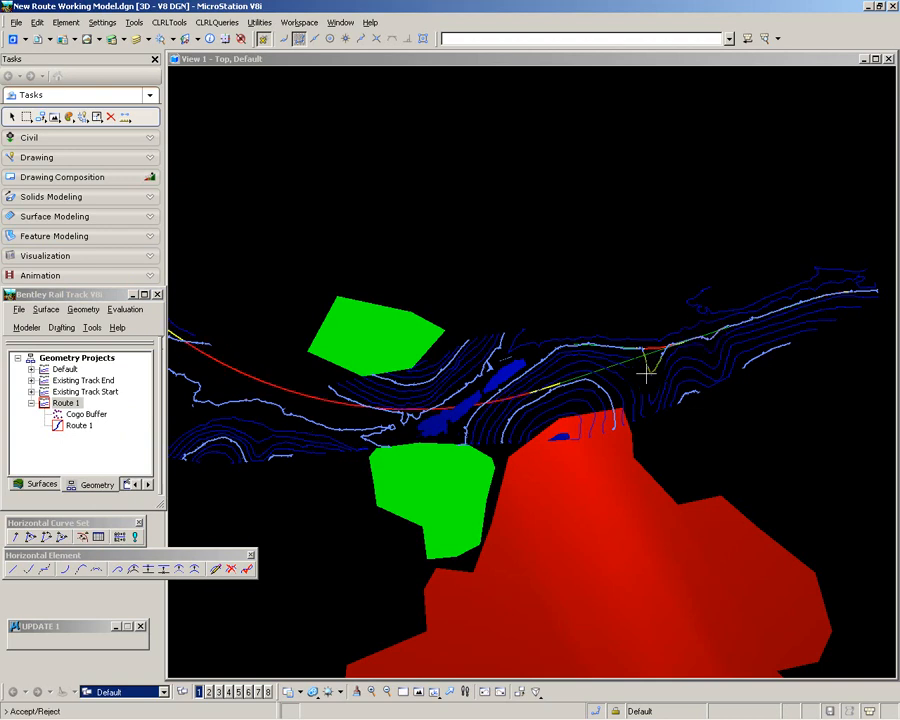